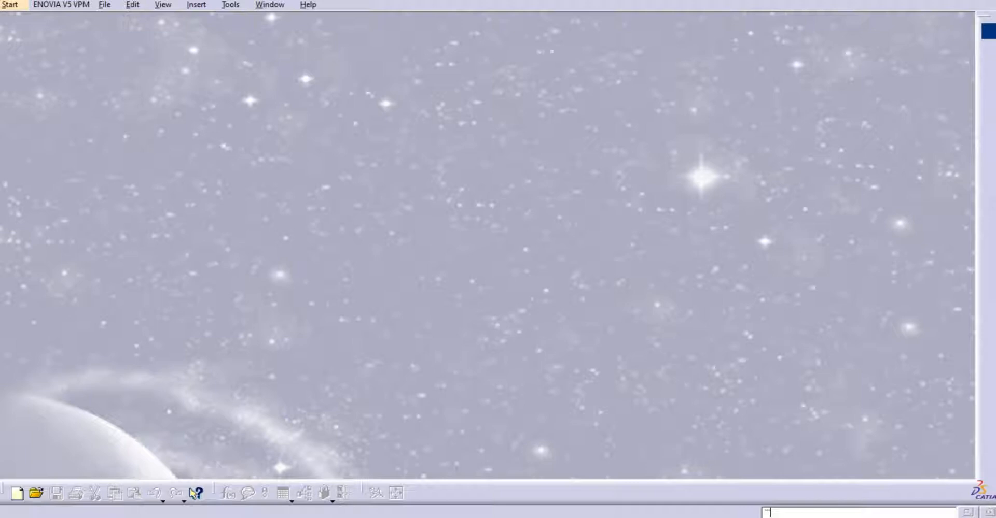
Create a new Part Design part named Part1 with hybrid design enabled
{"action": "left_click", "coordinate": [9, 5]}
{"action": "mouse_move", "coordinate": [31, 37]}
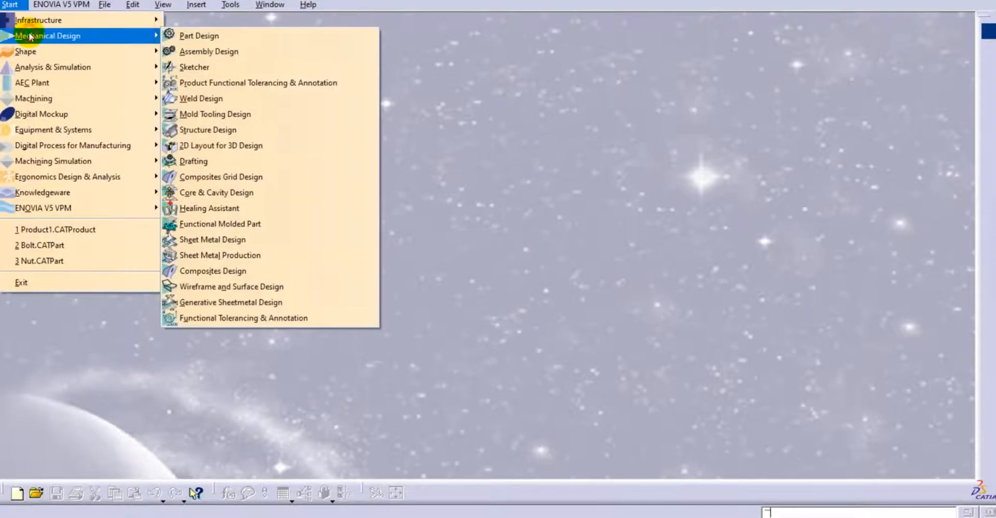
{"action": "left_click", "coordinate": [173, 34]}
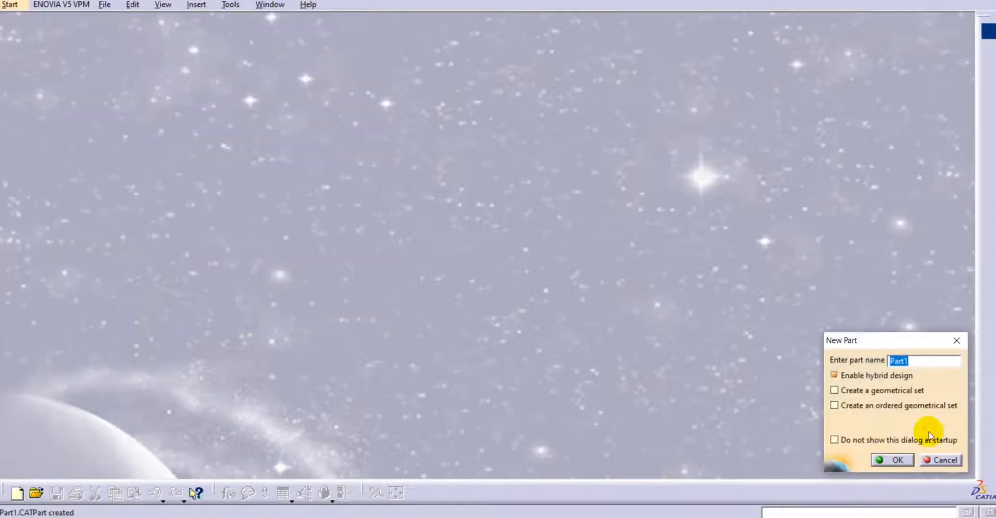
{"action": "left_click", "coordinate": [891, 460]}
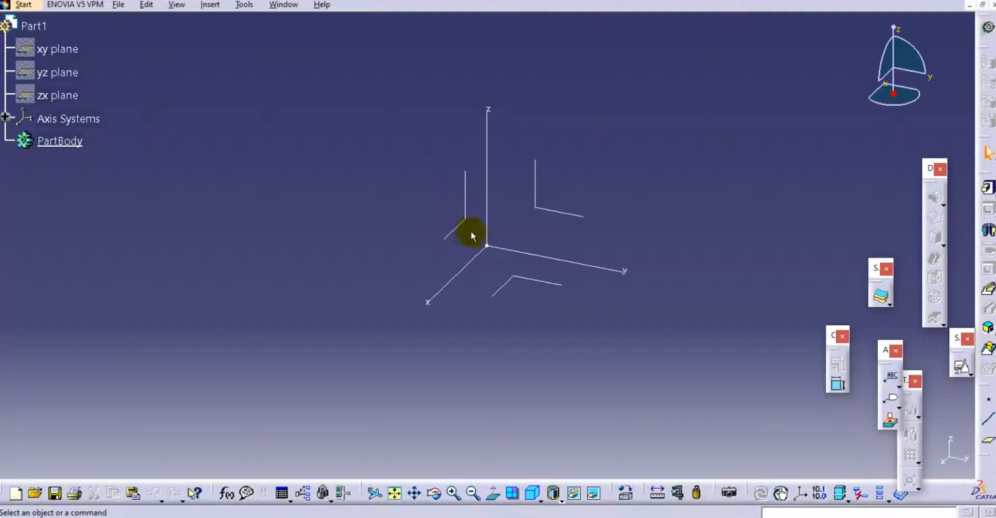
{"action": "middle_click_drag", "start_coordinate": [463, 238], "coordinate": [362, 266]}
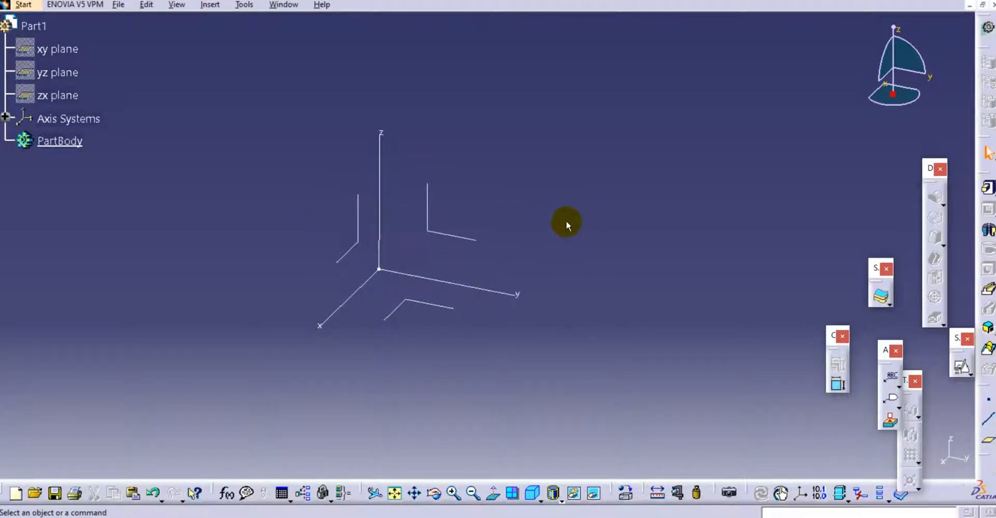
Examine the Shaft feature's angle limits, profile, axis and thin-shaft options, and close its definition without creating a shaft
{"action": "left_click", "coordinate": [986, 229]}
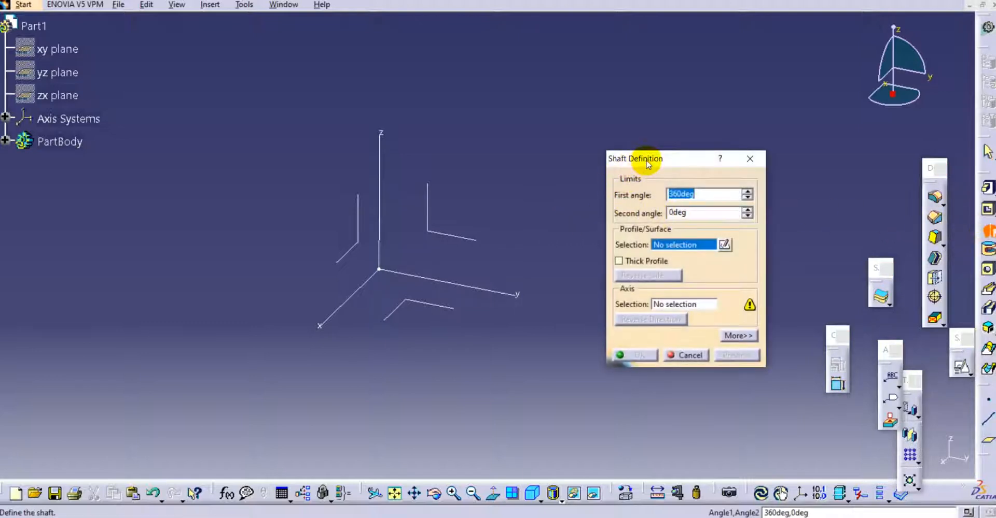
{"action": "left_click_drag", "start_coordinate": [638, 159], "coordinate": [631, 174]}
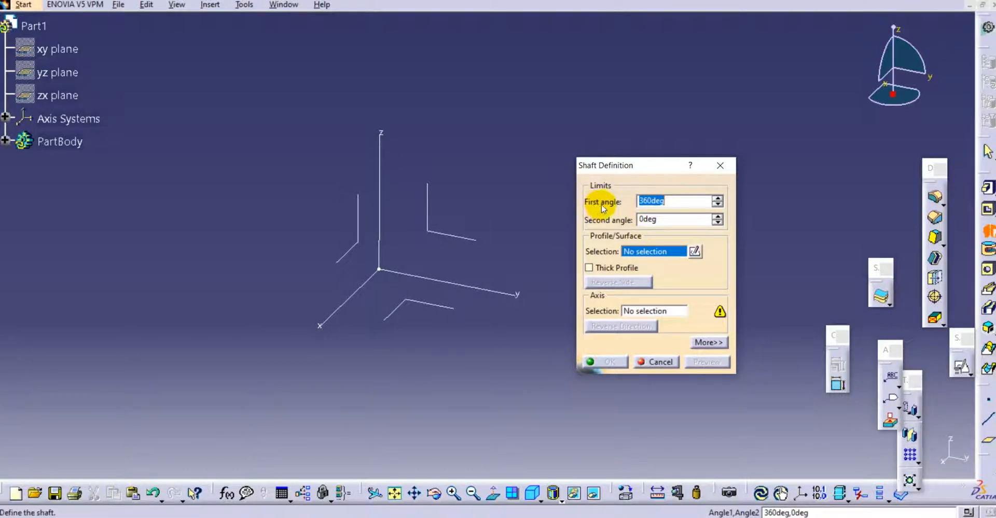
{"action": "left_click_drag", "start_coordinate": [667, 220], "coordinate": [625, 220]}
{"action": "left_click_drag", "start_coordinate": [679, 200], "coordinate": [612, 201]}
{"action": "left_click", "coordinate": [644, 253]}
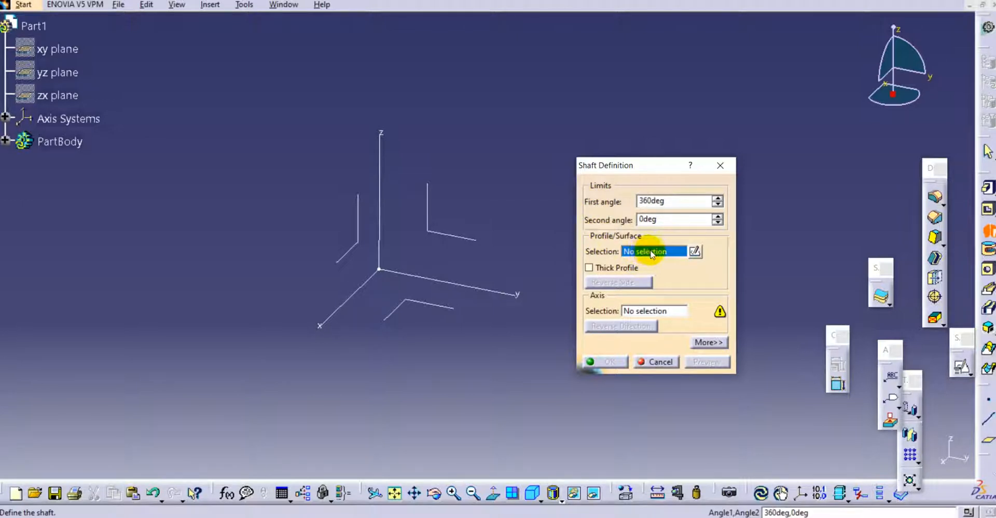
{"action": "left_click_drag", "start_coordinate": [630, 165], "coordinate": [644, 165]}
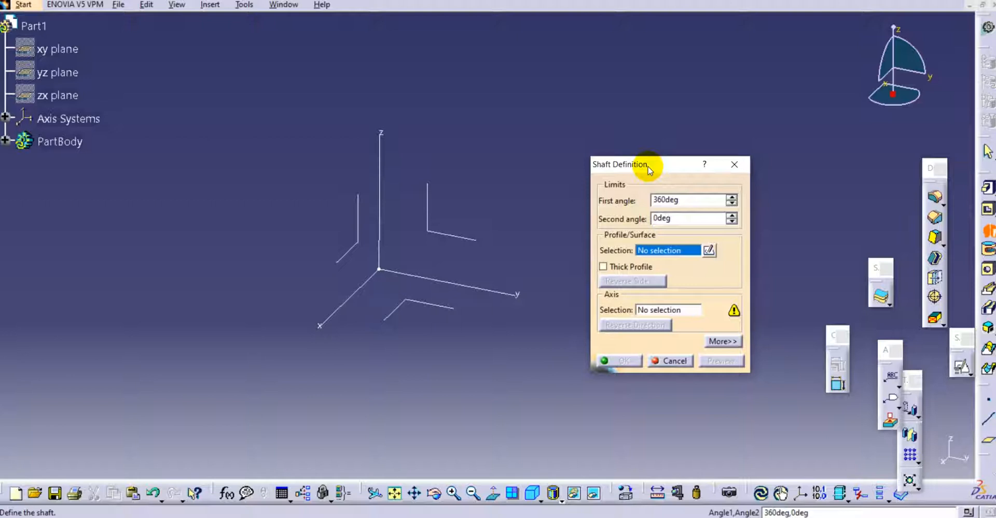
{"action": "left_click", "coordinate": [674, 310]}
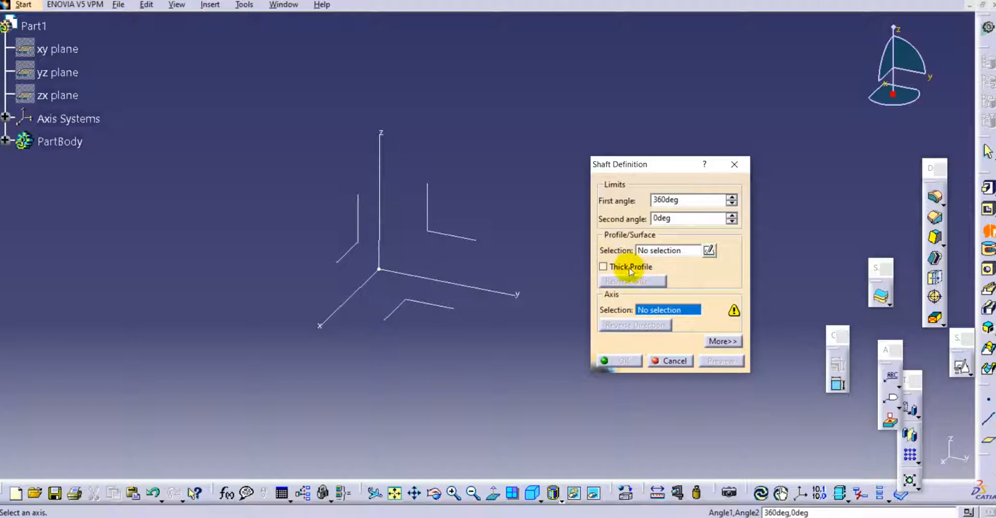
{"action": "left_click_drag", "start_coordinate": [627, 164], "coordinate": [620, 166]}
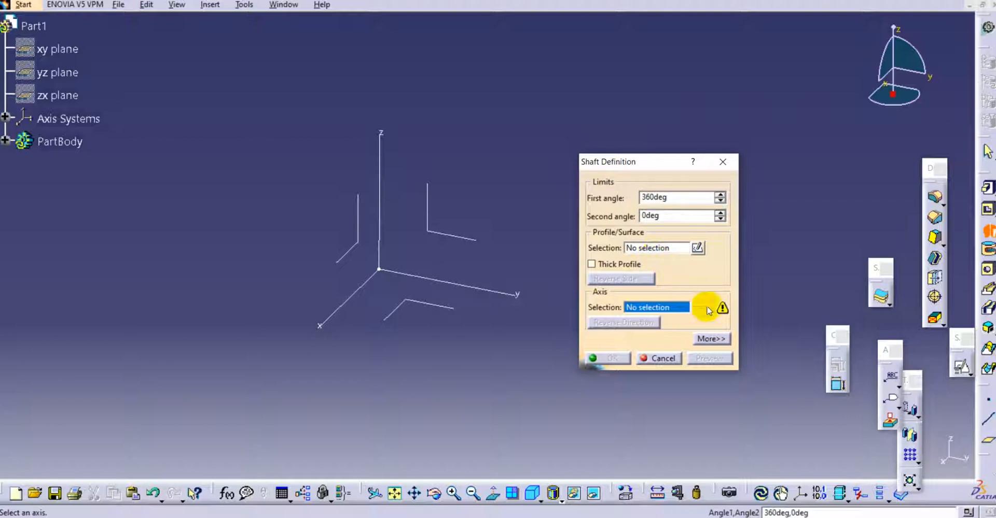
{"action": "left_click", "coordinate": [711, 338]}
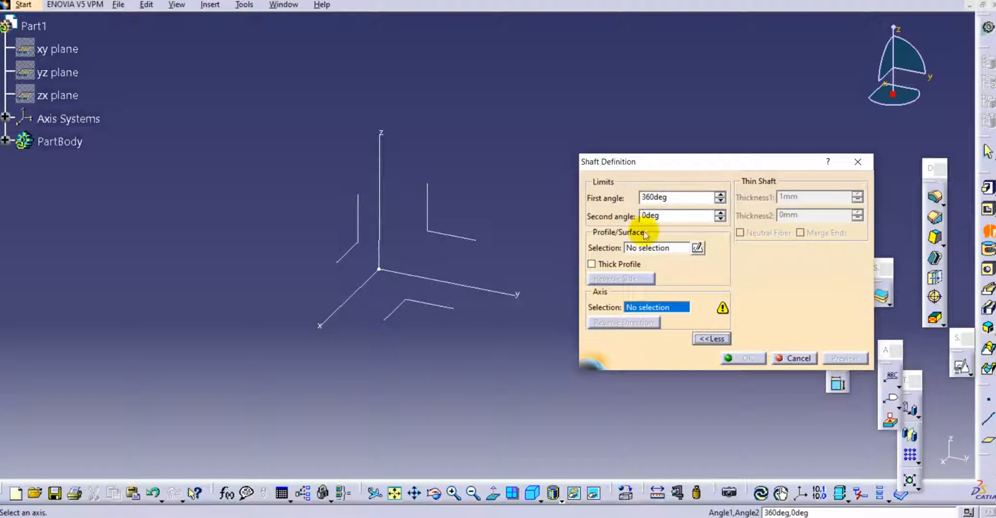
{"action": "left_click", "coordinate": [789, 359]}
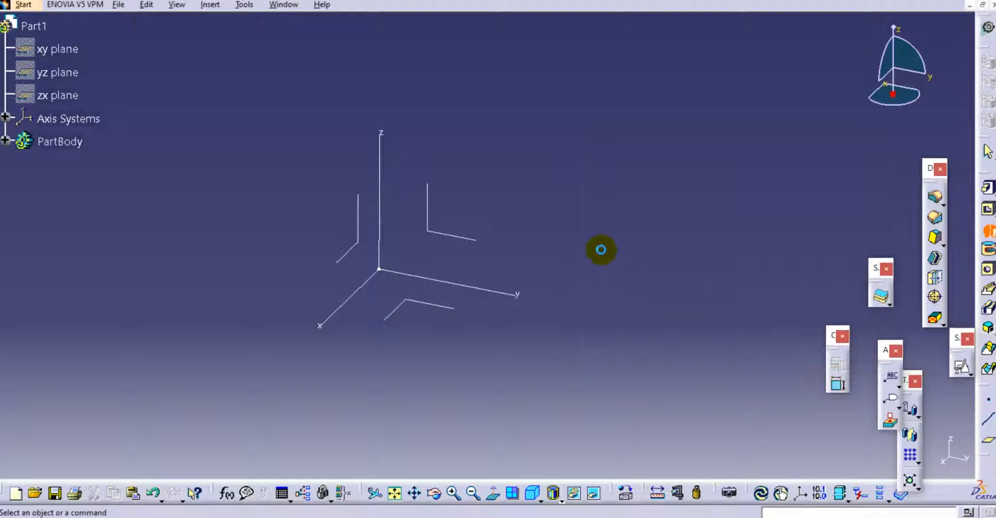
{"action": "left_click", "coordinate": [655, 236]}
Start a positioned sketch on the yz plane with implicit origin and orientation
{"action": "middle_click_drag", "start_coordinate": [437, 262], "coordinate": [452, 254]}
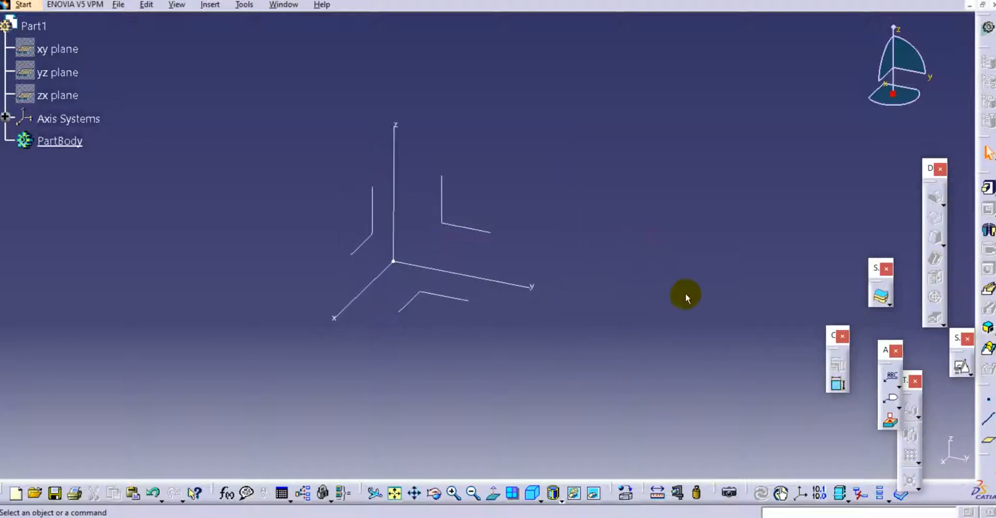
{"action": "left_click", "coordinate": [685, 294]}
{"action": "left_click", "coordinate": [961, 368]}
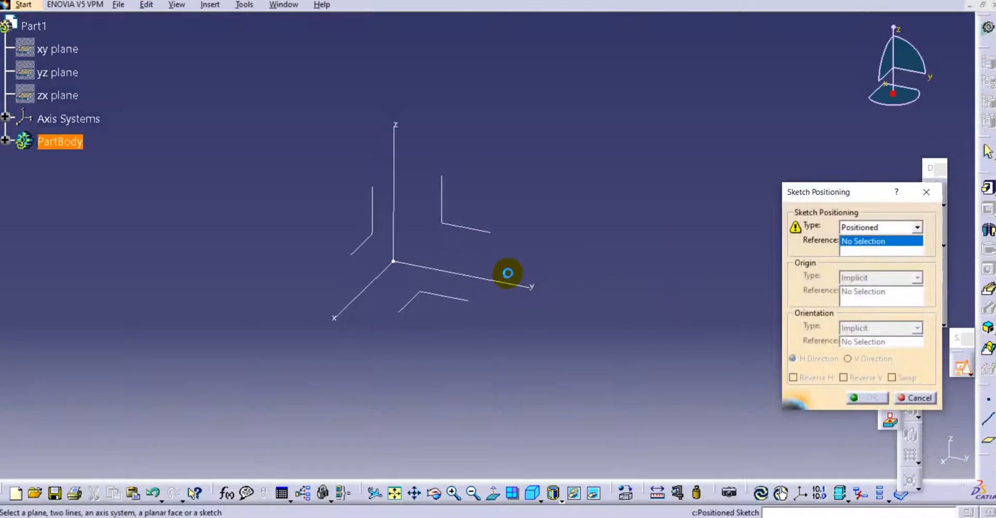
{"action": "left_click", "coordinate": [471, 232]}
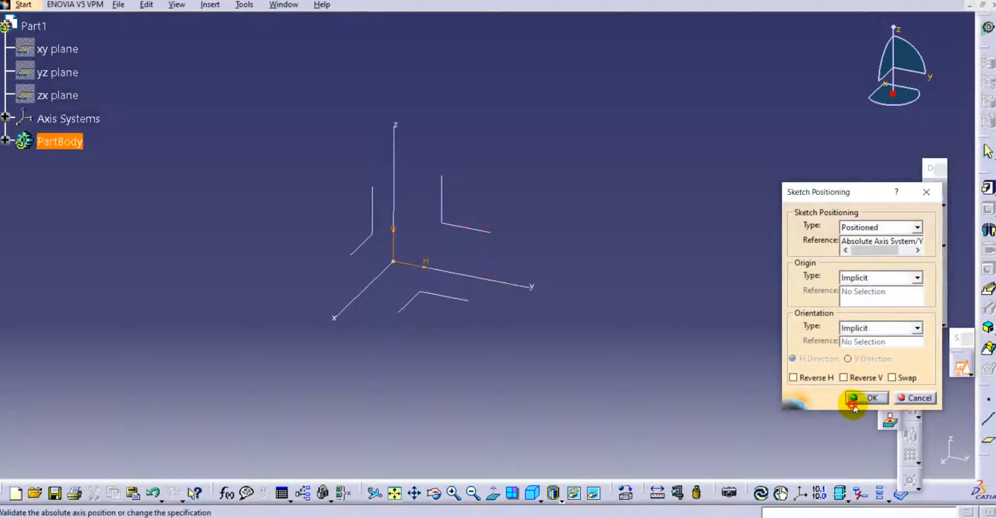
{"action": "left_click", "coordinate": [855, 397]}
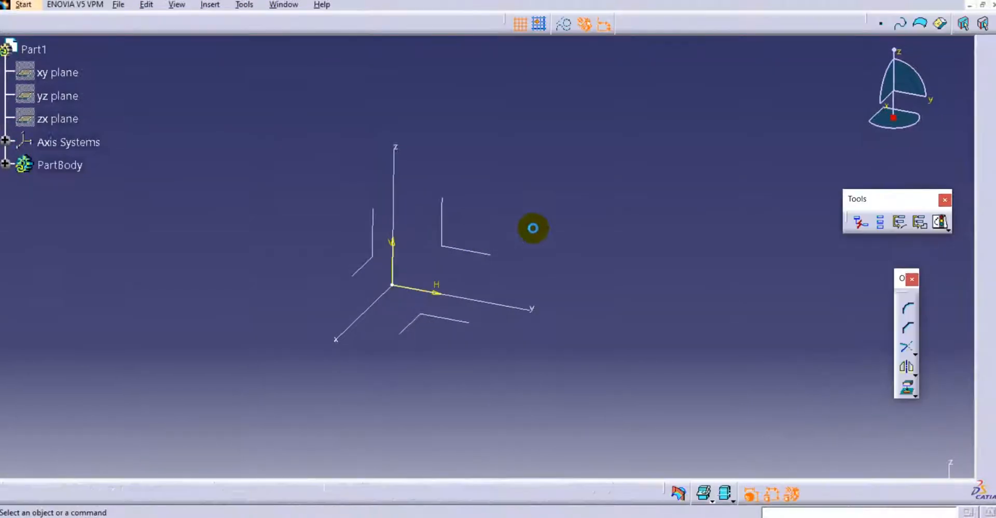
{"action": "middle_click_drag", "start_coordinate": [544, 226], "coordinate": [506, 256]}
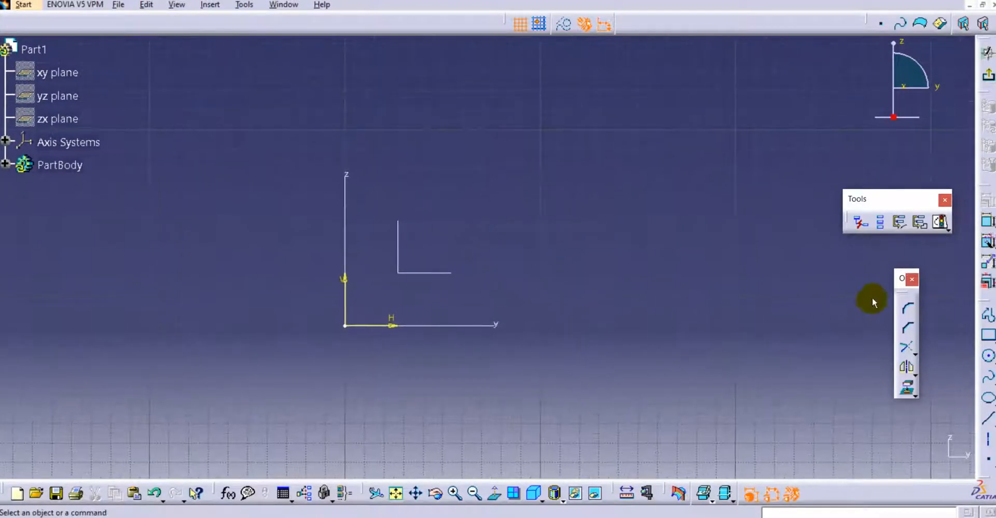
Sketch a closed eight-line profile about 55 mm wide, standing on the horizontal axis about 35 mm from the vertical axis, with a tapered notch in its outer side
{"action": "left_click", "coordinate": [986, 316]}
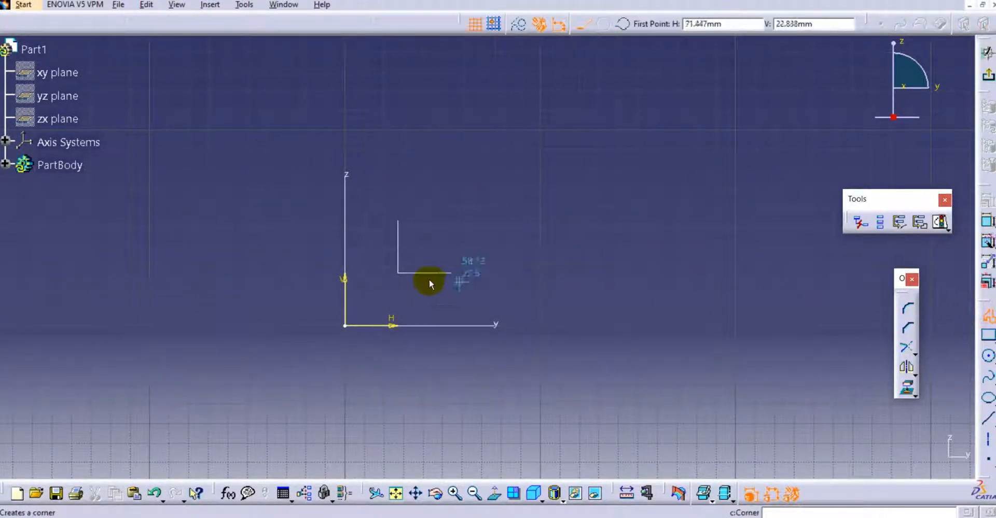
{"action": "left_click", "coordinate": [413, 325]}
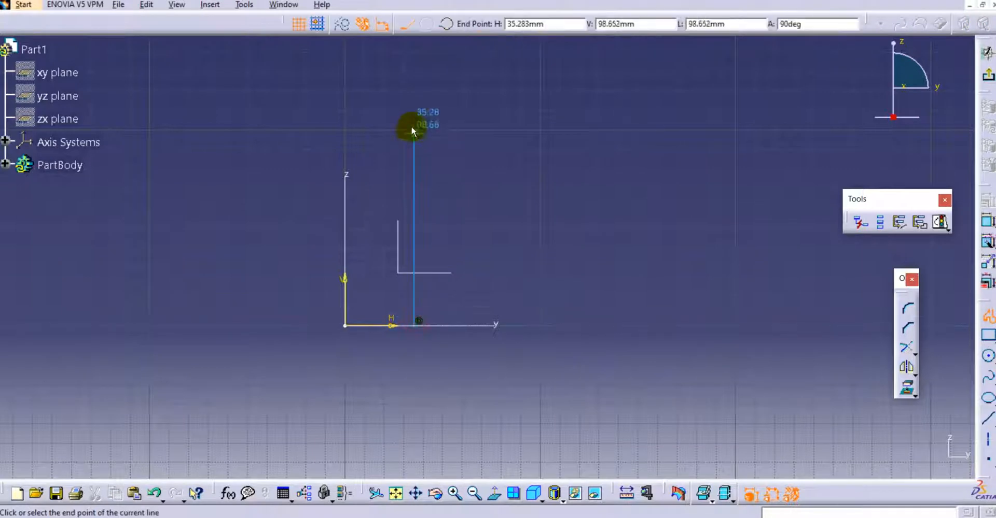
{"action": "left_click", "coordinate": [413, 118]}
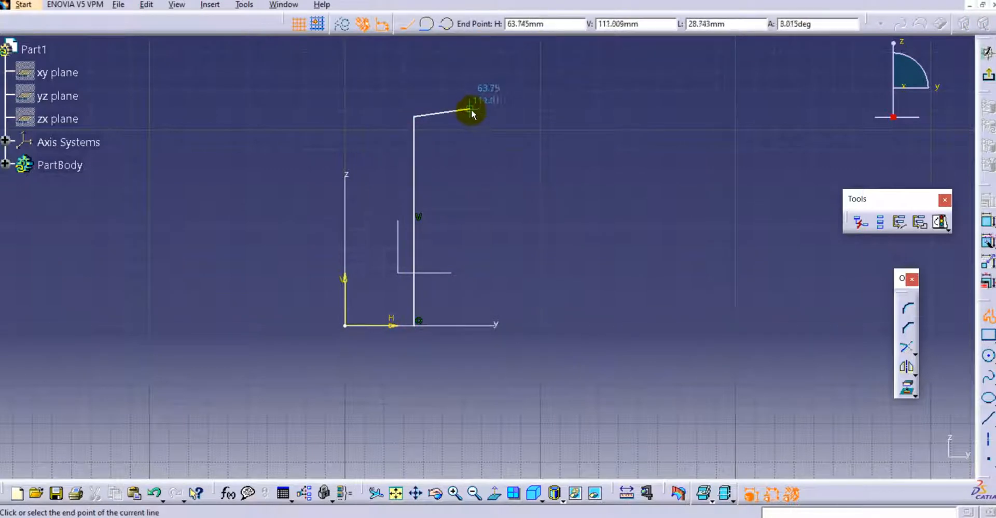
{"action": "left_click", "coordinate": [522, 117]}
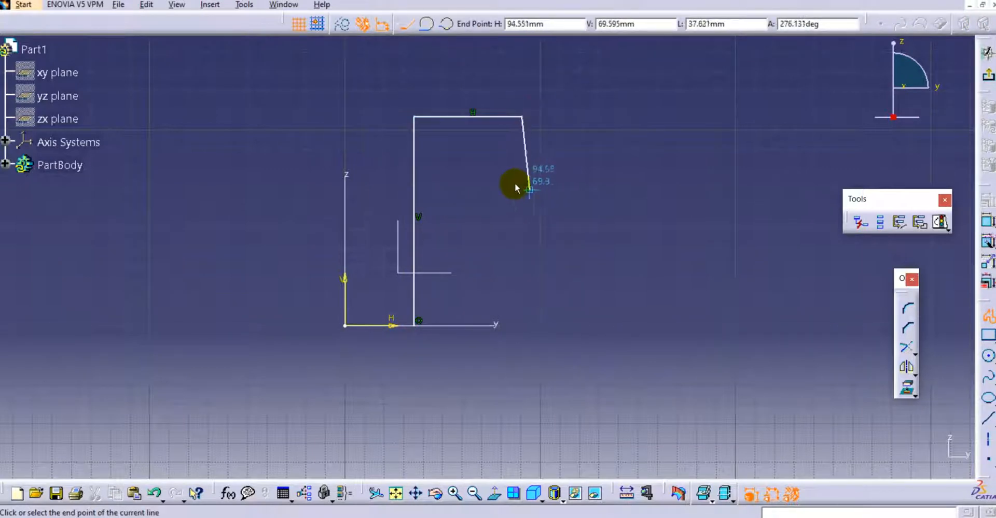
{"action": "left_click", "coordinate": [521, 175]}
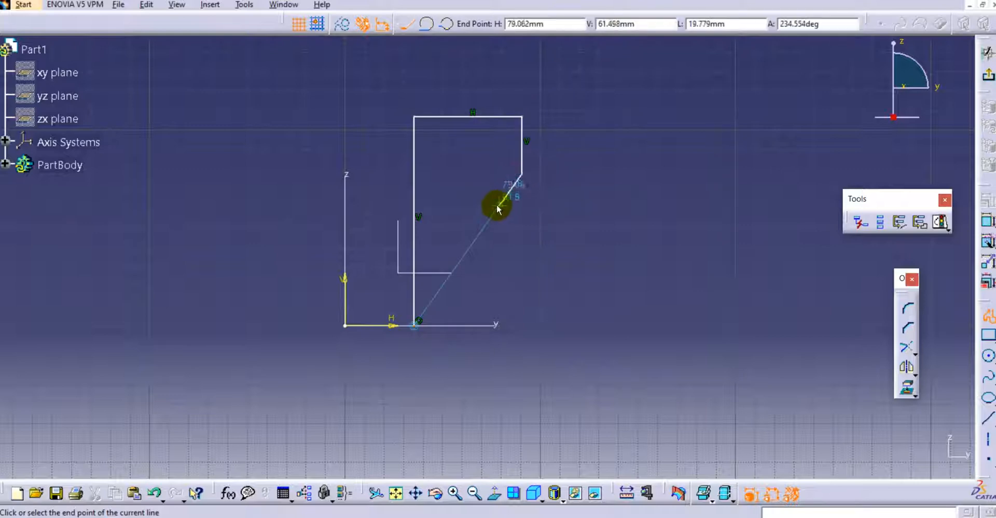
{"action": "left_click", "coordinate": [485, 205]}
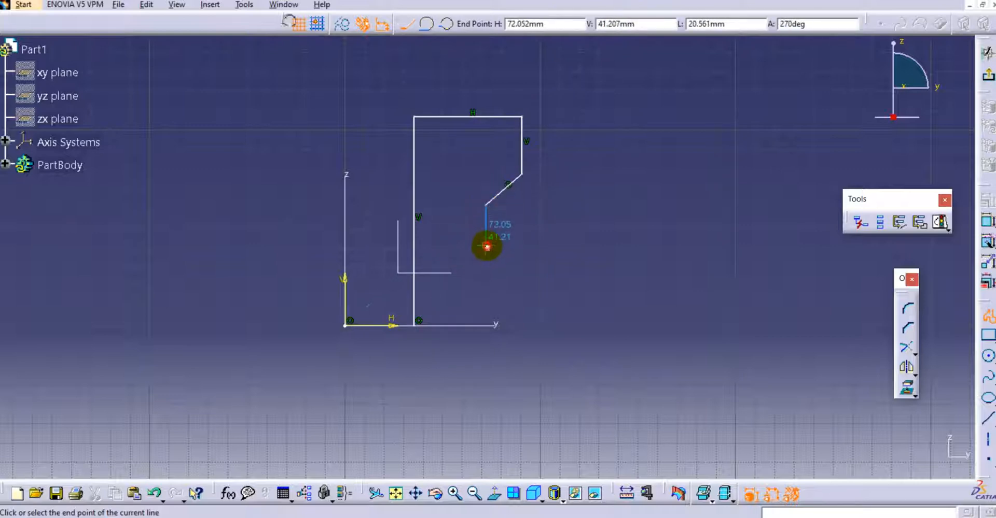
{"action": "left_click", "coordinate": [485, 245]}
{"action": "left_click", "coordinate": [522, 269]}
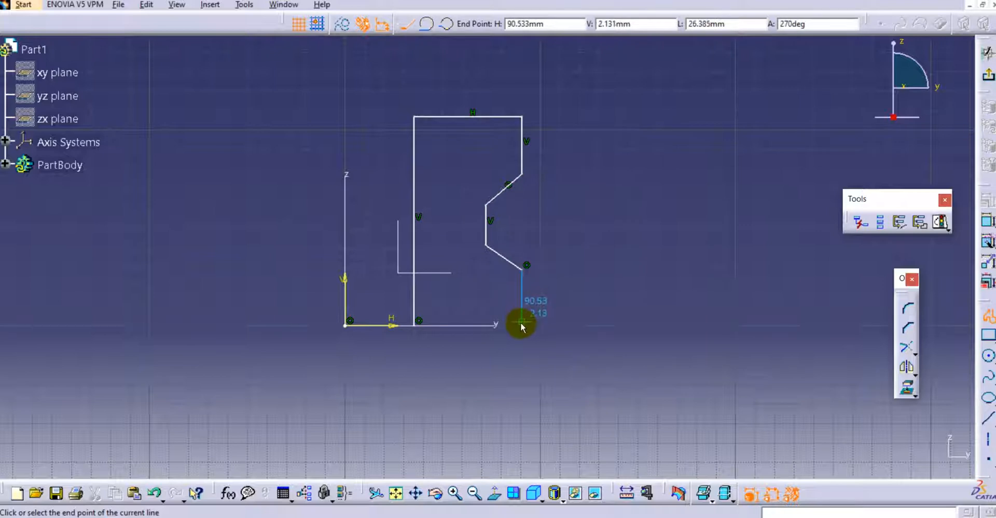
{"action": "left_click", "coordinate": [521, 326]}
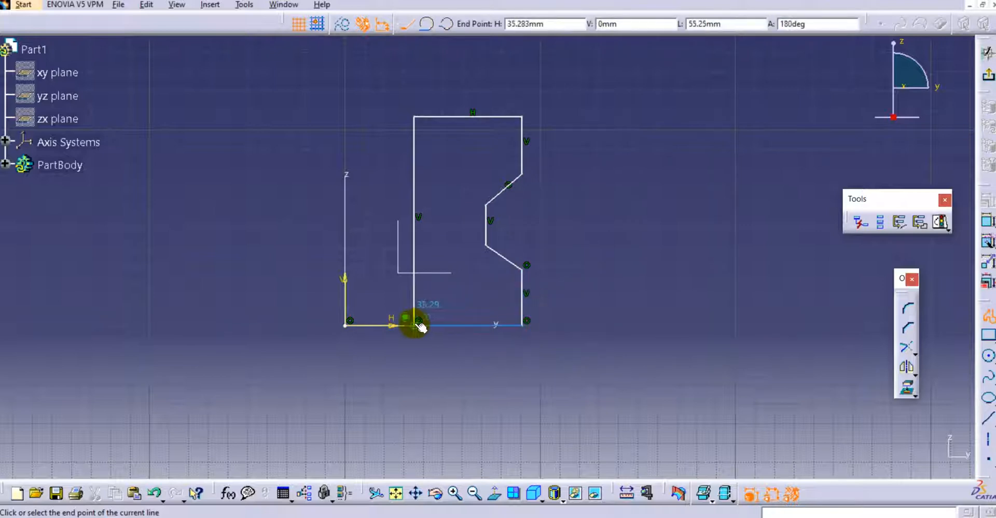
{"action": "left_click", "coordinate": [413, 325]}
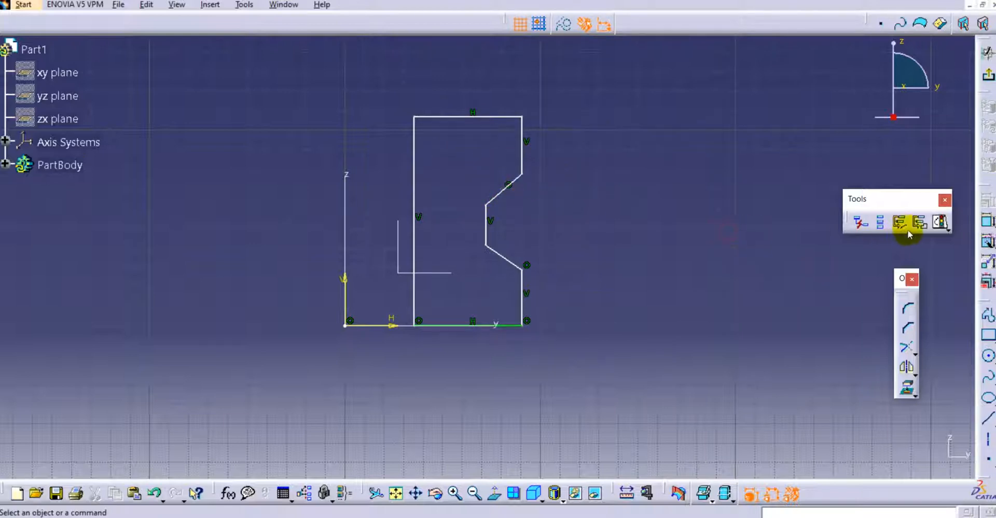
Auto-constrain all eight profile lines in Chained mode, using the sketch's V and H directions as reference elements
{"action": "left_click", "coordinate": [988, 244]}
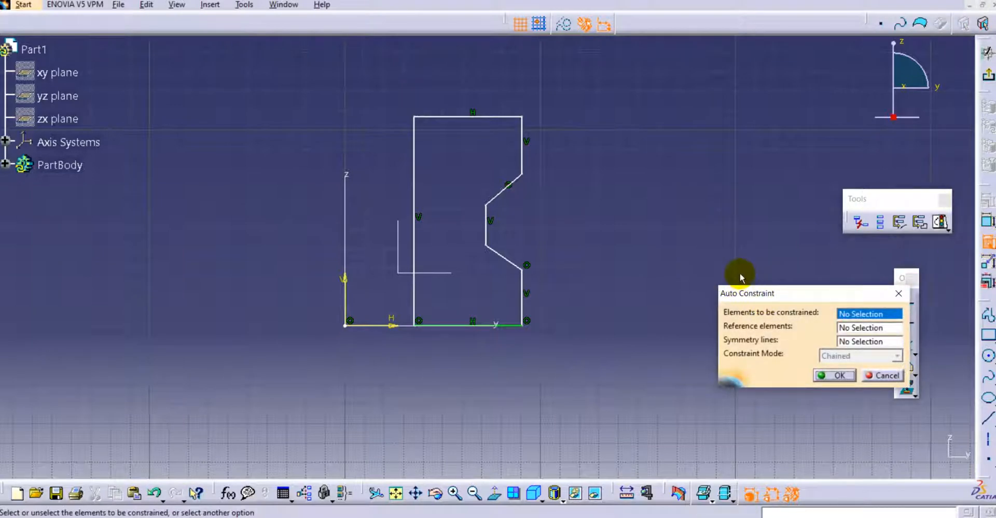
{"action": "left_click_drag", "start_coordinate": [403, 100], "coordinate": [540, 327]}
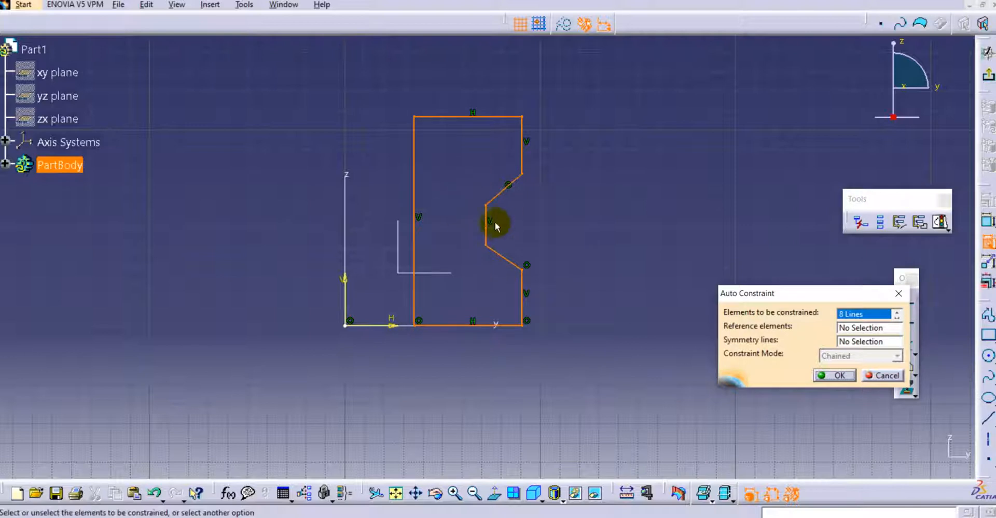
{"action": "left_click", "coordinate": [879, 327]}
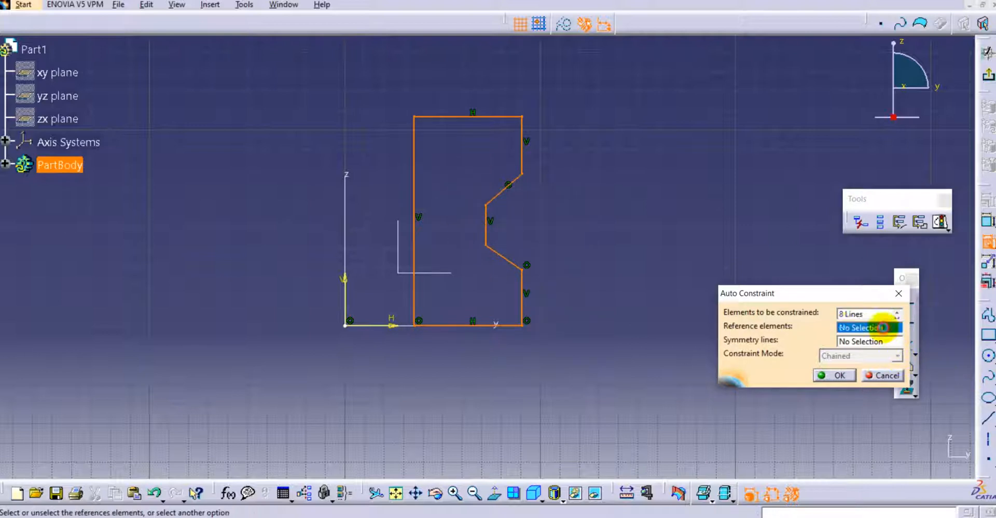
{"action": "left_click", "coordinate": [345, 279]}
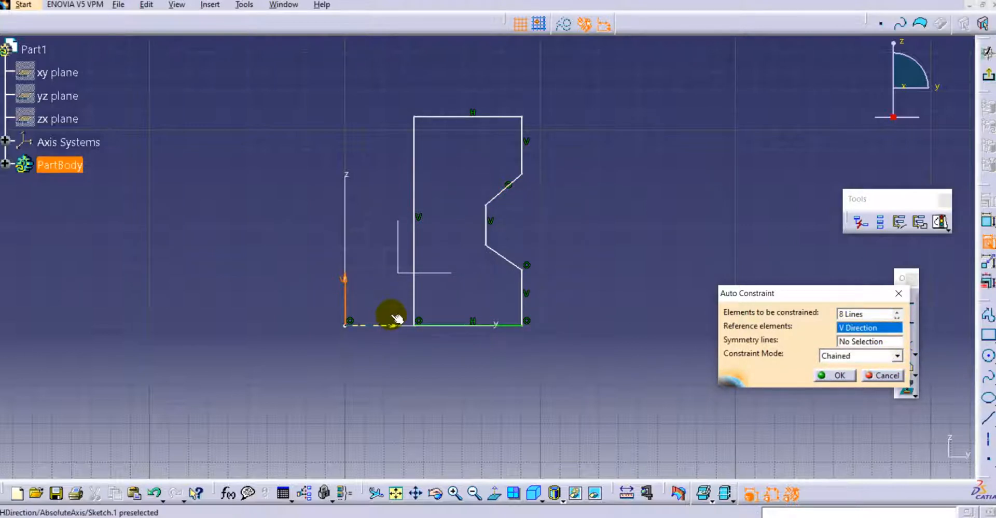
{"action": "left_click", "coordinate": [396, 325]}
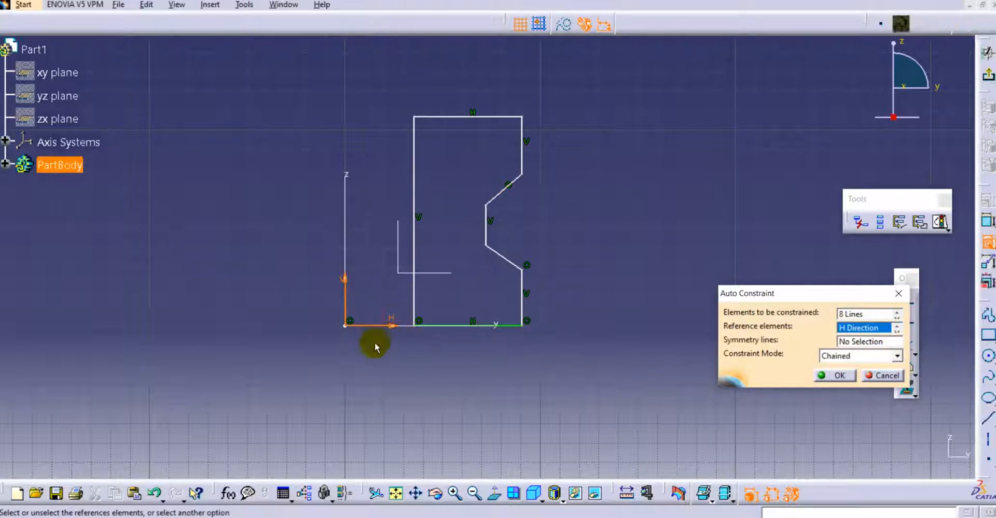
{"action": "left_click", "coordinate": [841, 376]}
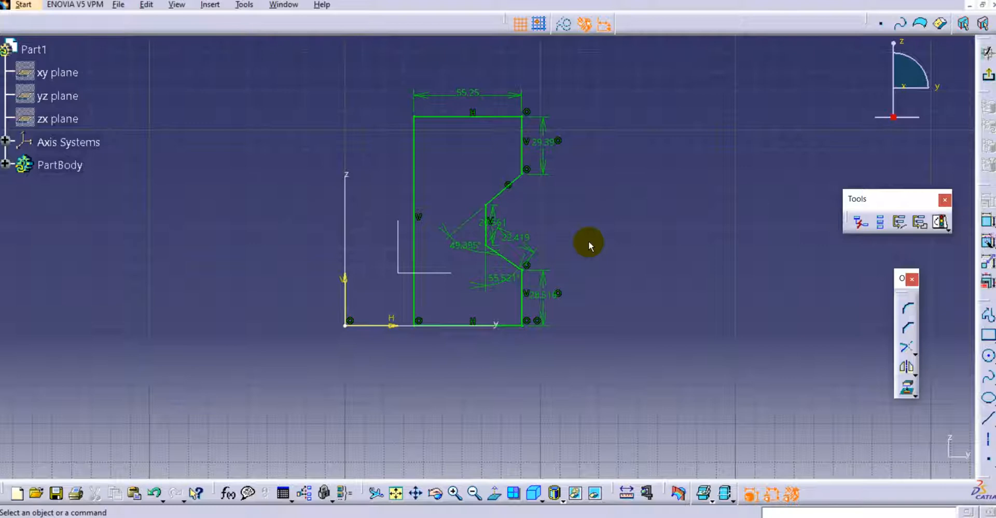
{"action": "middle_click", "coordinate": [547, 222]}
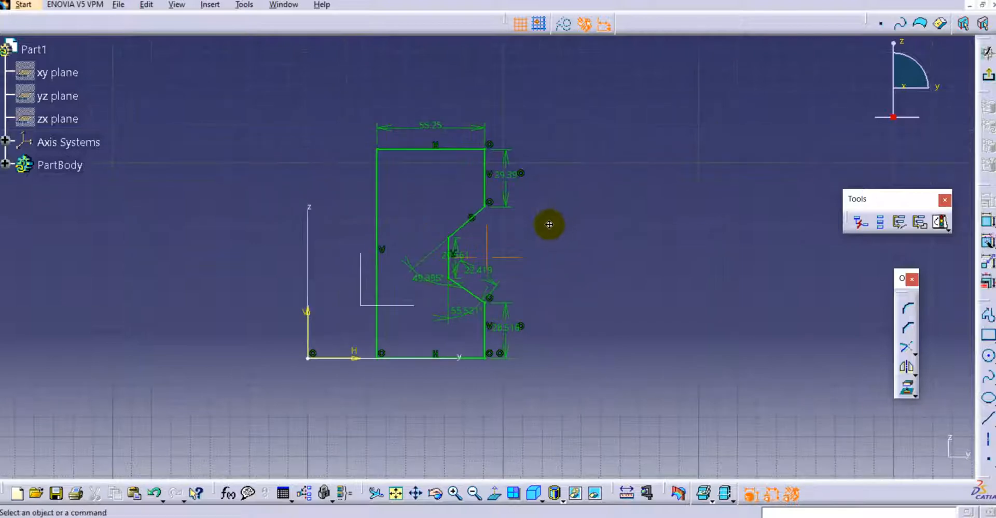
{"action": "scroll", "coordinate": [549, 223], "scroll_direction": "down", "scroll_amount": 1}
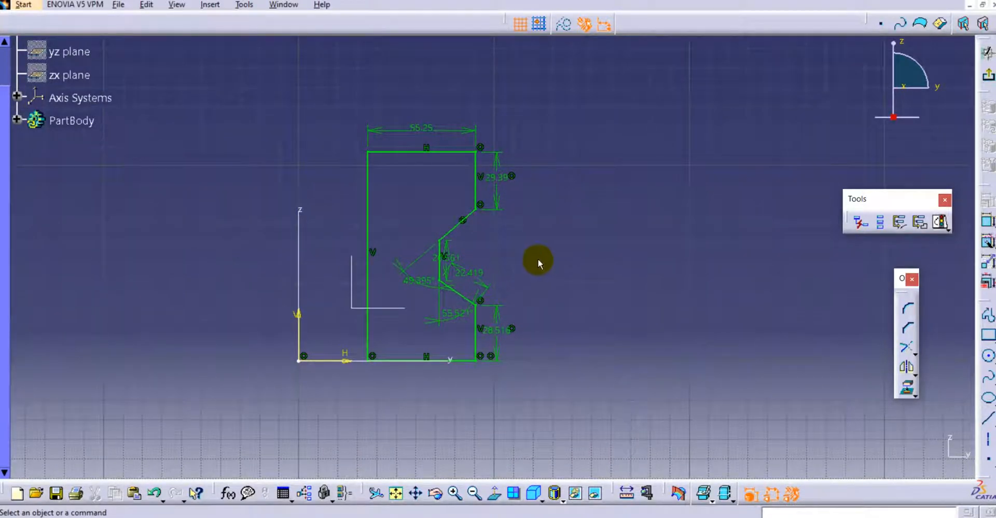
{"action": "middle_click_drag", "start_coordinate": [537, 259], "coordinate": [565, 264]}
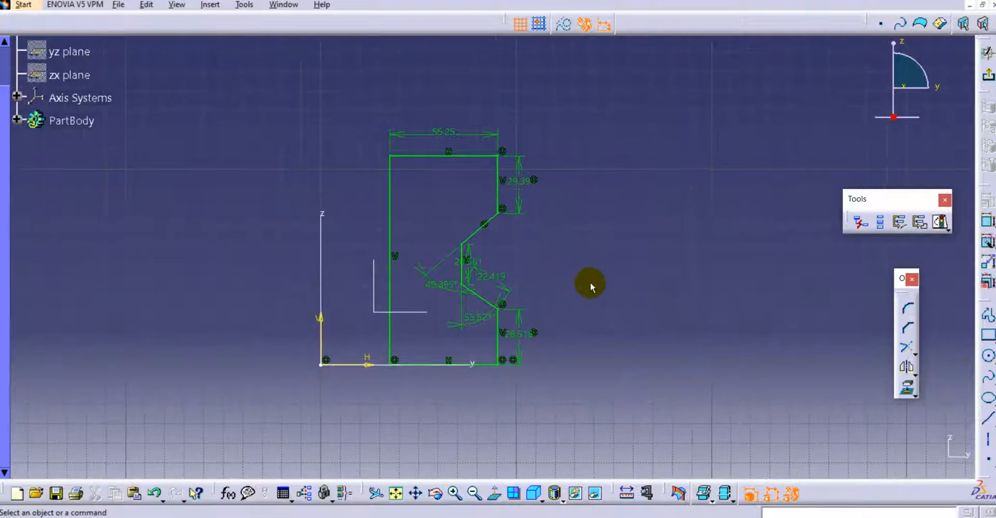
Draw a vertical axis line in the sketch, on the opposite side of the V axis from the notched profile
{"action": "left_click", "coordinate": [988, 440]}
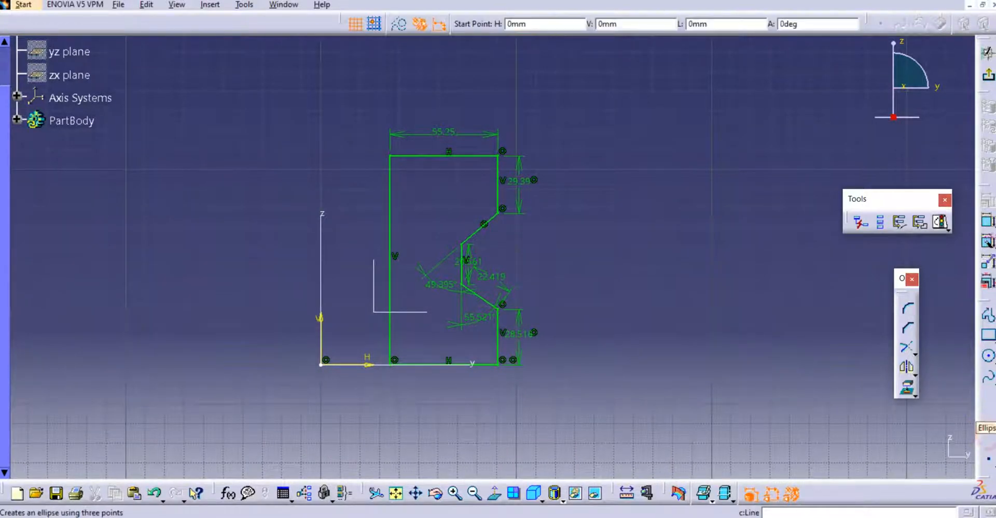
{"action": "left_click", "coordinate": [269, 106]}
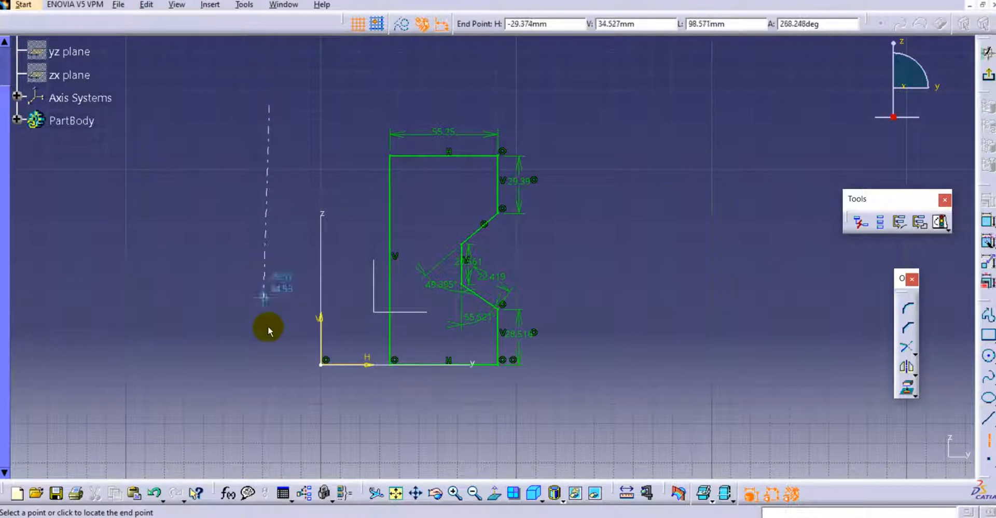
{"action": "left_click", "coordinate": [270, 362]}
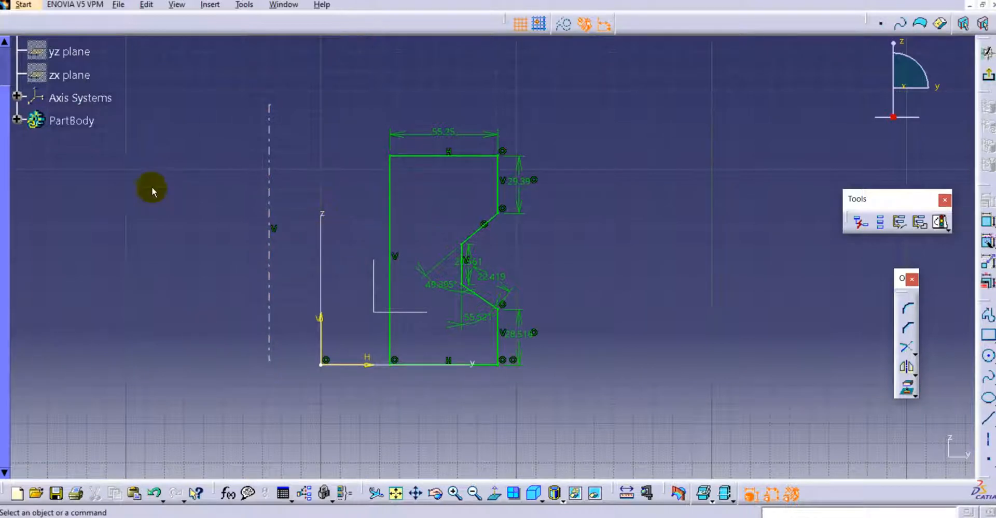
{"action": "left_click", "coordinate": [17, 119]}
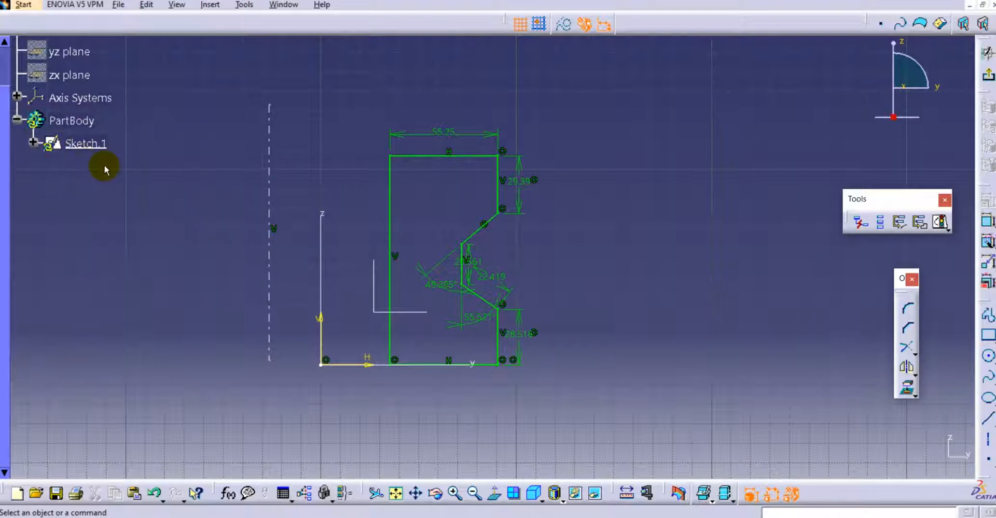
{"action": "left_click", "coordinate": [269, 220]}
{"action": "left_click", "coordinate": [314, 184]}
{"action": "left_click", "coordinate": [190, 181]}
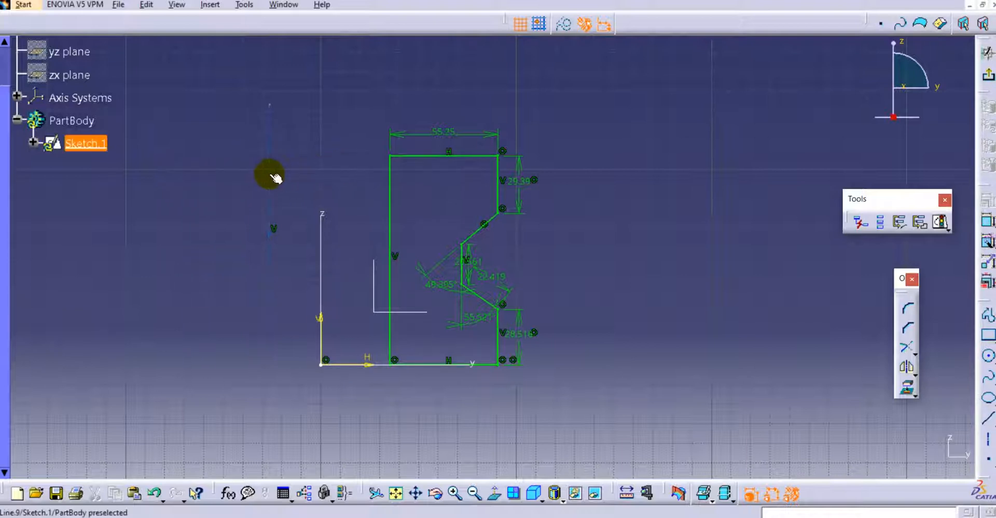
Exit the sketch and create a Shaft from the profile, with a first angle of 360deg and second angle of 0deg about the sketch axis
{"action": "left_click", "coordinate": [988, 77]}
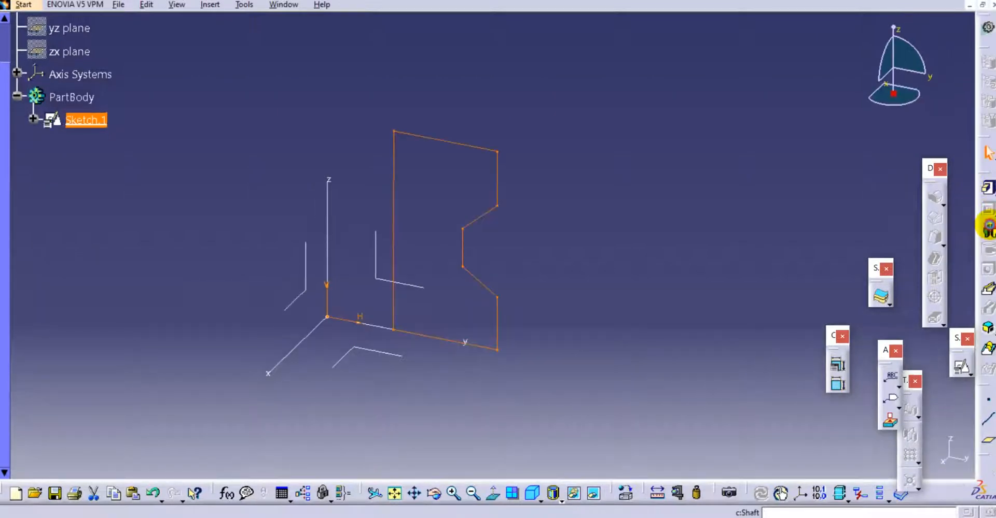
{"action": "left_click", "coordinate": [988, 228]}
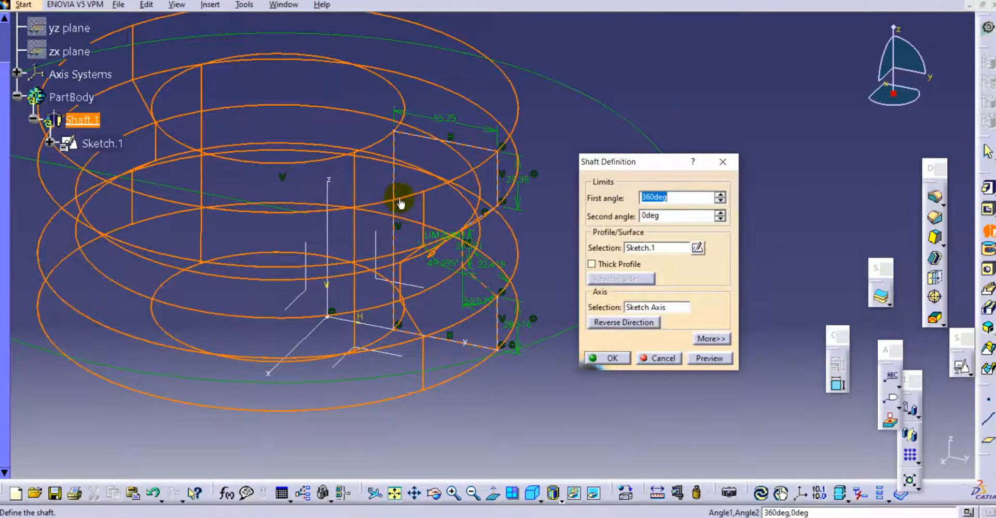
{"action": "left_click", "coordinate": [708, 358]}
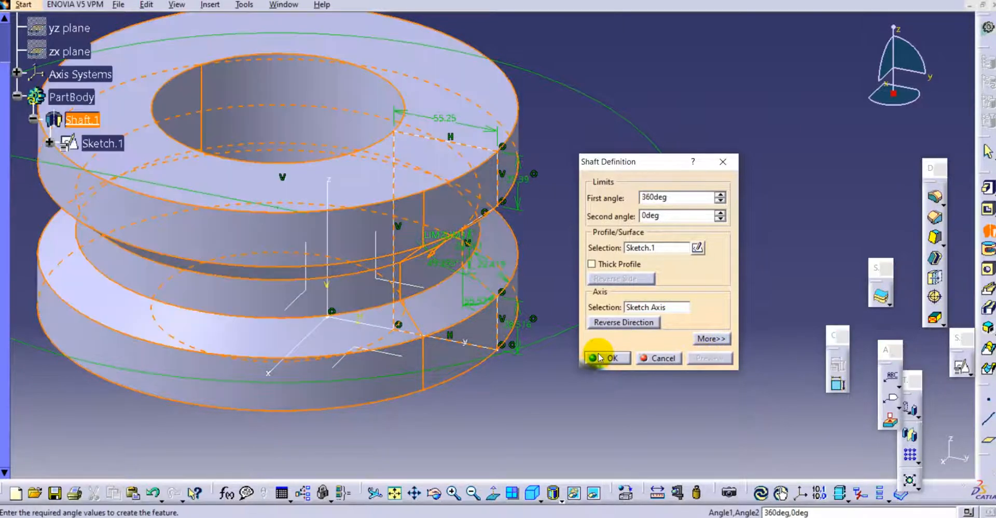
{"action": "left_click", "coordinate": [607, 357]}
{"action": "left_click", "coordinate": [631, 294]}
{"action": "middle_click_drag", "start_coordinate": [477, 250], "coordinate": [581, 273]}
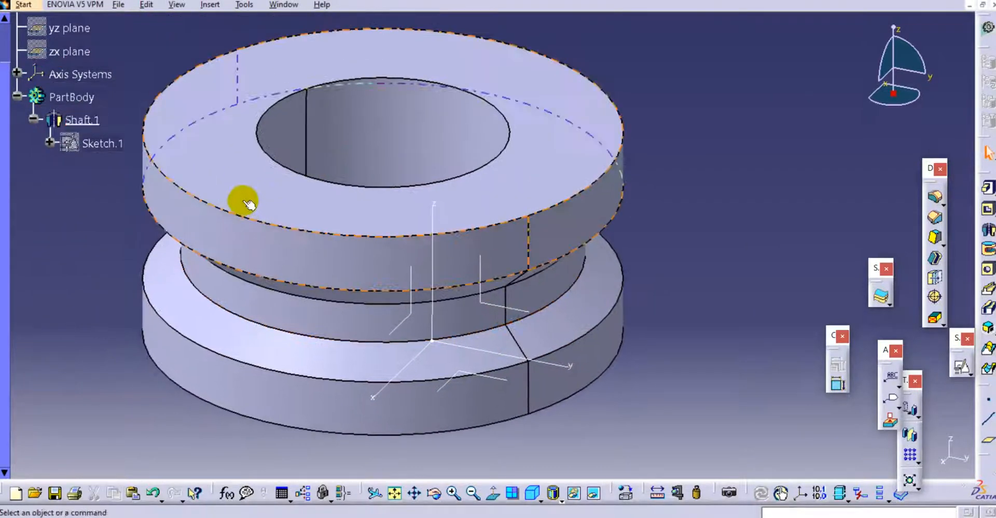
Reopen the shaft's profile sketch and add a second vertical axis line at H about -78 mm
{"action": "double_click", "coordinate": [101, 144]}
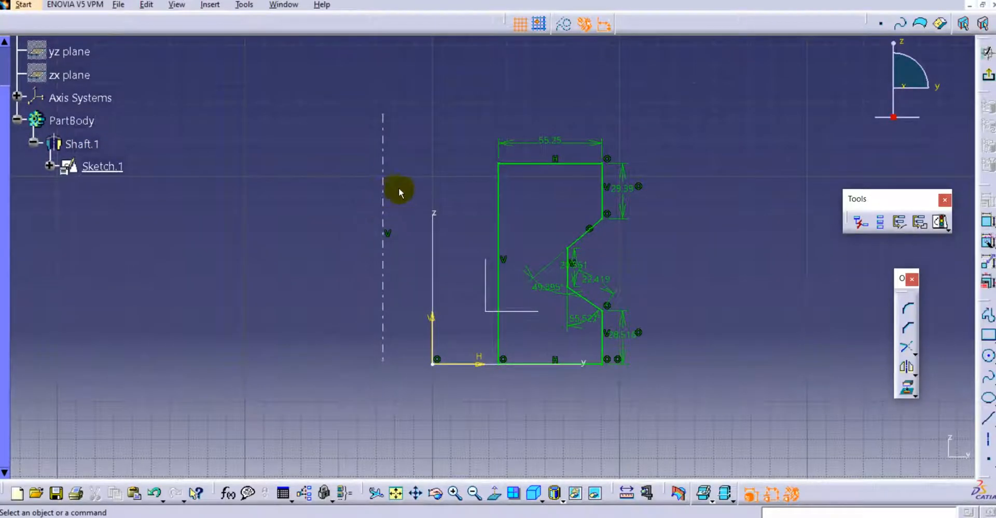
{"action": "left_click", "coordinate": [982, 441]}
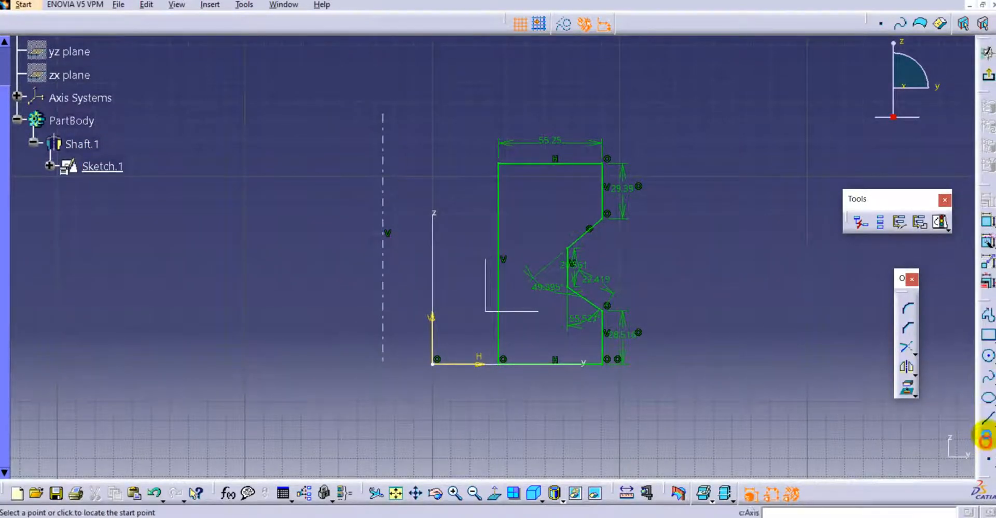
{"action": "left_click", "coordinate": [287, 113]}
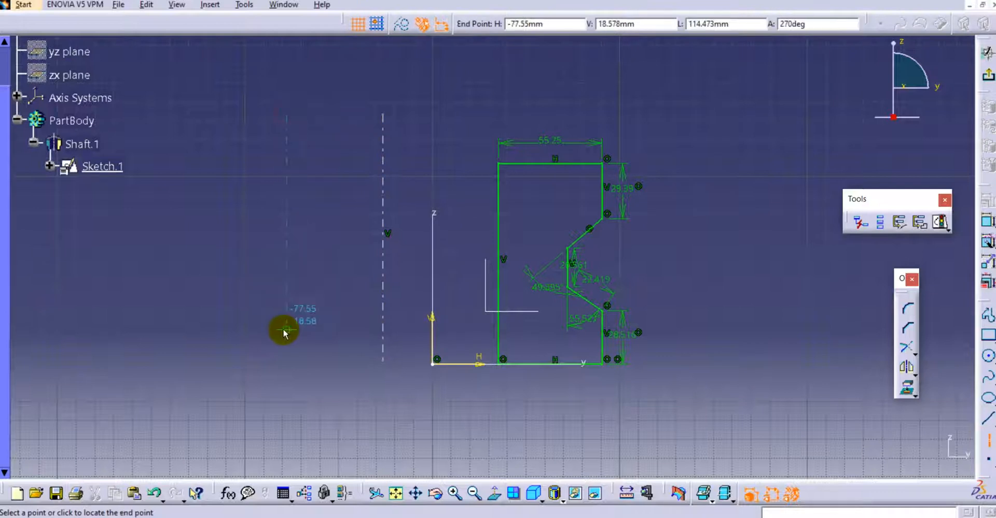
{"action": "left_click", "coordinate": [285, 360]}
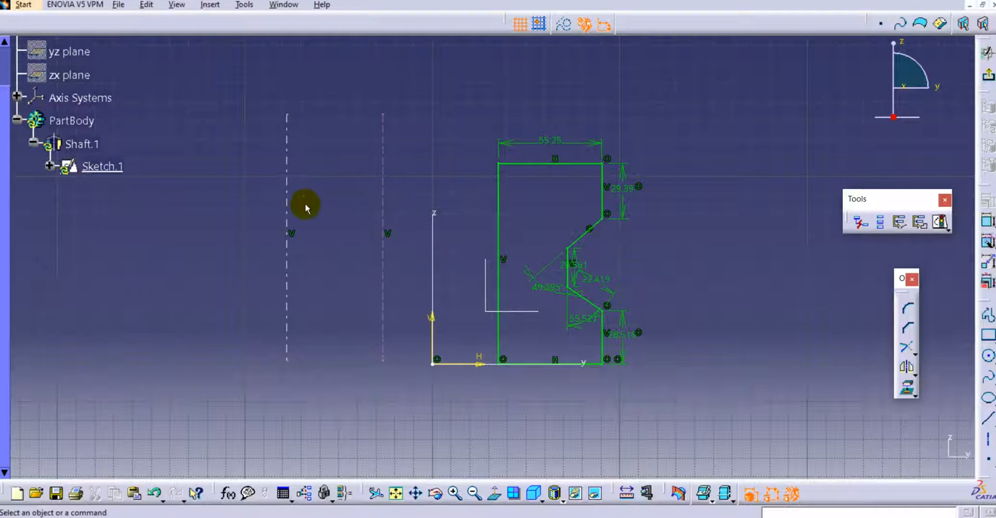
Add a third vertical axis line at H about -116 mm and exit the sketch to update the shaft
{"action": "left_click", "coordinate": [990, 449]}
{"action": "left_click", "coordinate": [216, 112]}
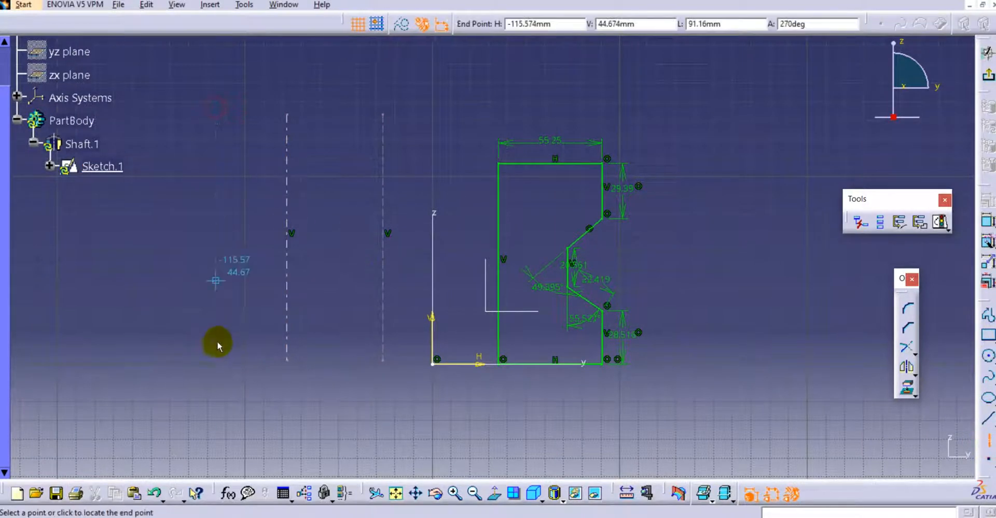
{"action": "left_click", "coordinate": [217, 354]}
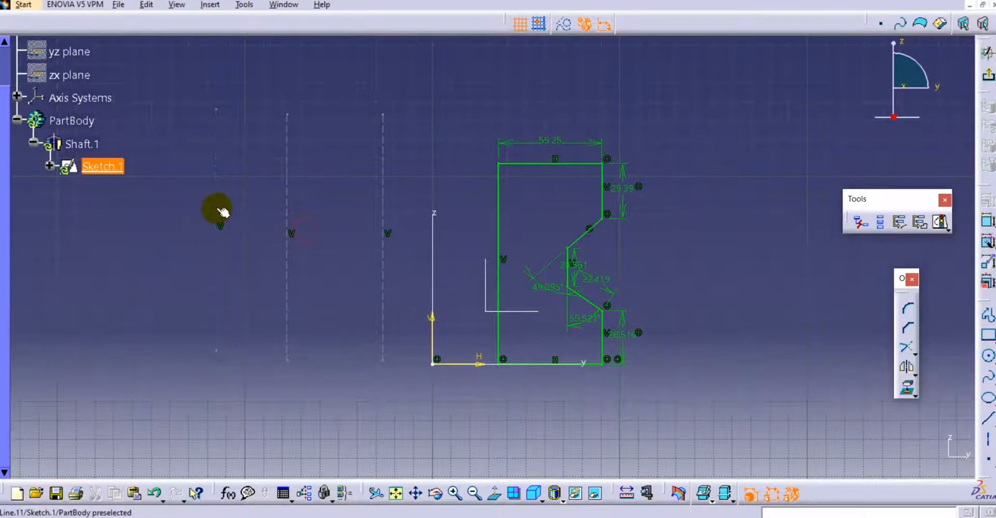
{"action": "middle_click_drag", "start_coordinate": [285, 268], "coordinate": [291, 270]}
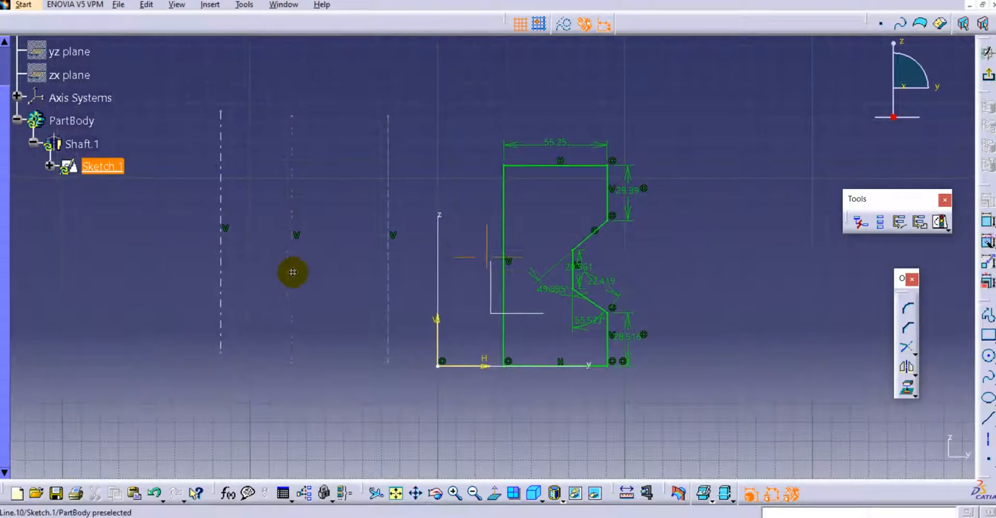
{"action": "left_click", "coordinate": [976, 85]}
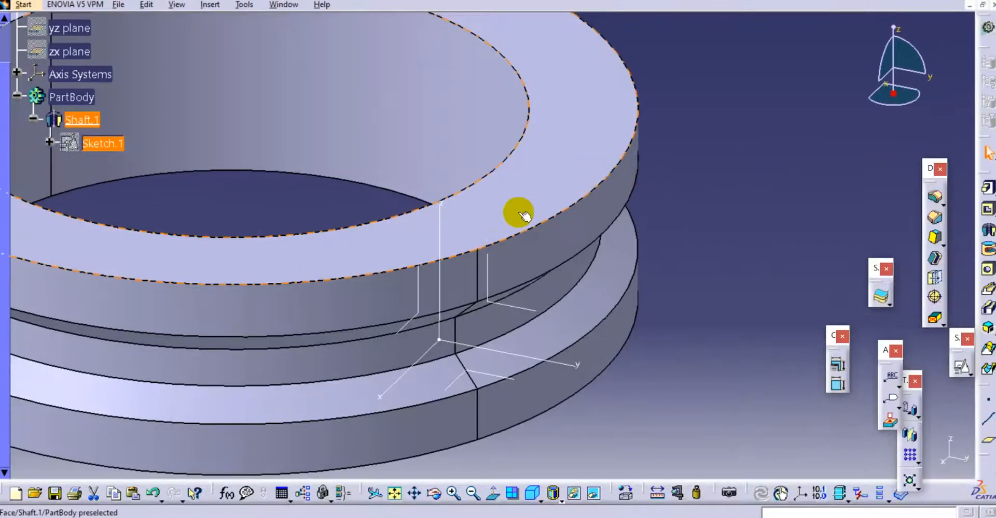
{"action": "middle_click_drag", "start_coordinate": [519, 213], "coordinate": [552, 230]}
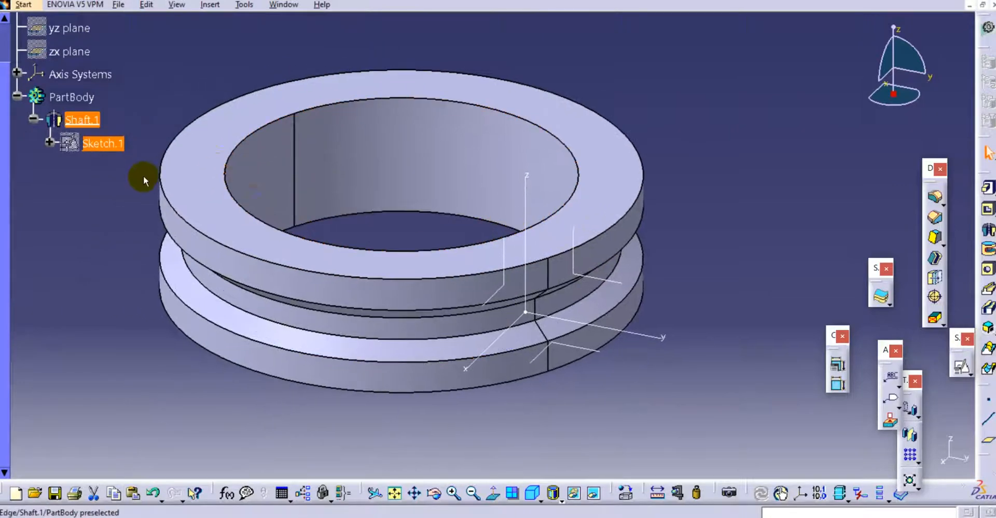
Reopen the shaft's profile sketch, examine which of the three axis lines is the active one, and exit the sketch
{"action": "left_click", "coordinate": [97, 144]}
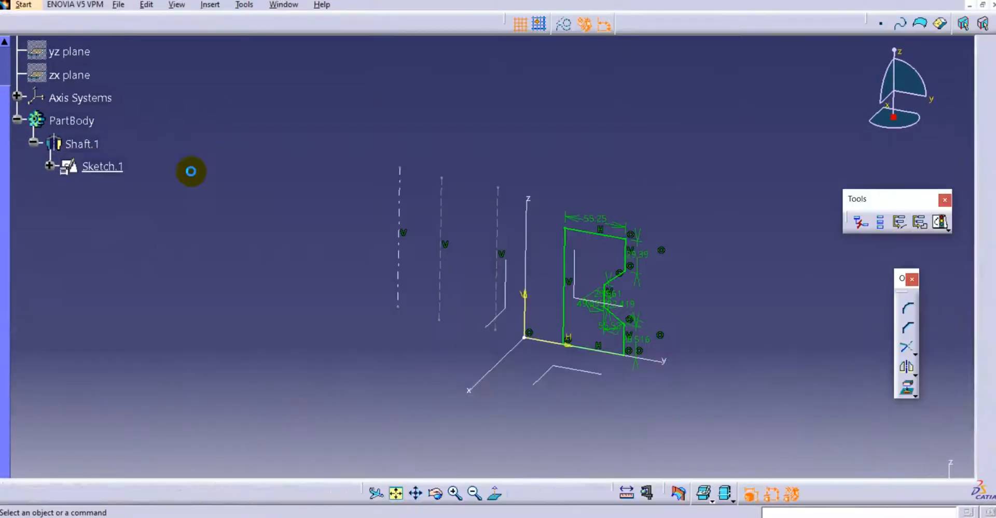
{"action": "mouse_move", "coordinate": [429, 221]}
{"action": "middle_mouse_down"}
{"action": "mouse_move", "coordinate": [349, 169]}
{"action": "mouse_move", "coordinate": [375, 196]}
{"action": "mouse_move", "coordinate": [375, 184]}
{"action": "mouse_move", "coordinate": [270, 173]}
{"action": "middle_mouse_up"}
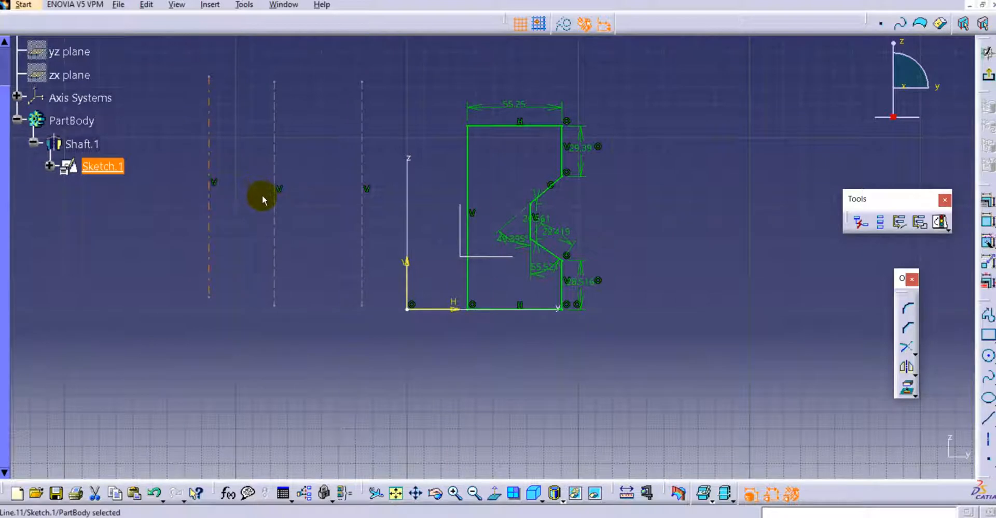
{"action": "left_click", "coordinate": [313, 170]}
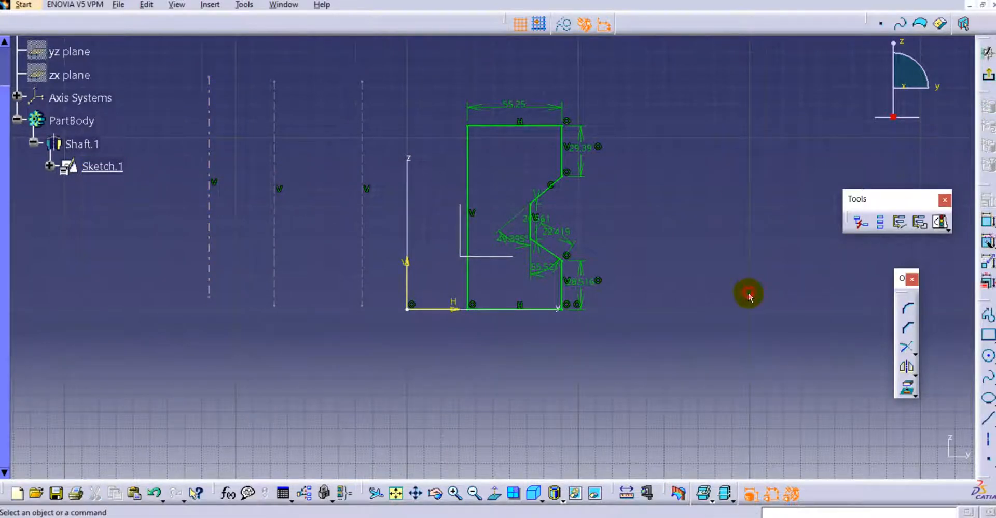
{"action": "middle_click_drag", "start_coordinate": [708, 294], "coordinate": [729, 306]}
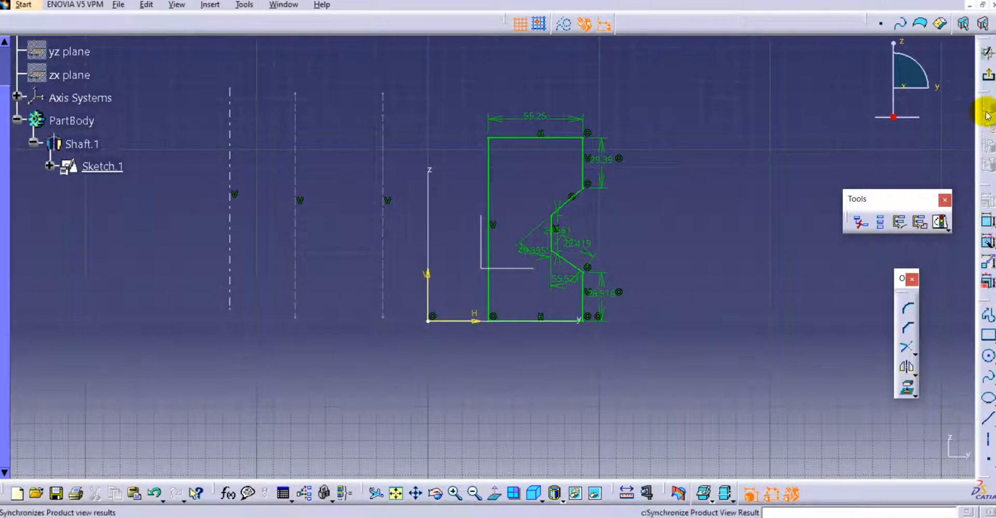
{"action": "left_click", "coordinate": [988, 75]}
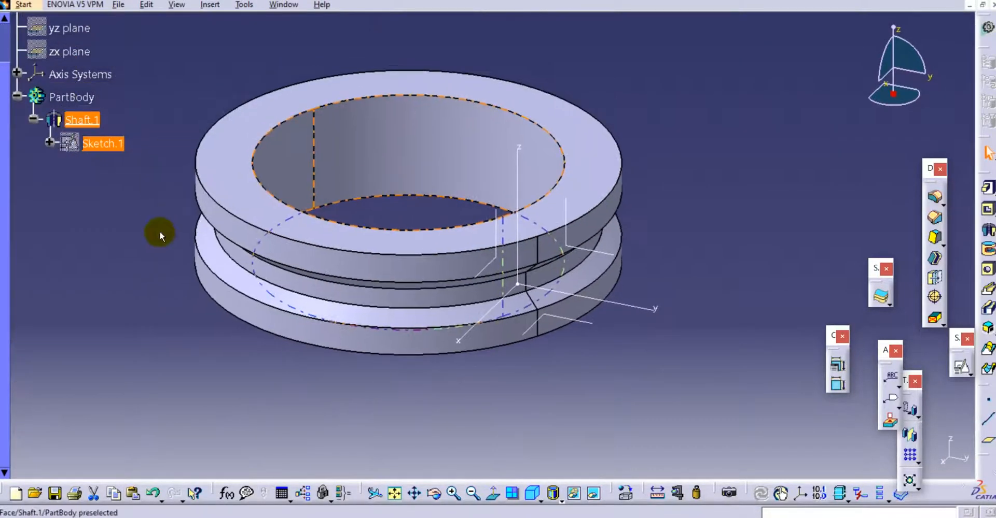
{"action": "left_click", "coordinate": [138, 316]}
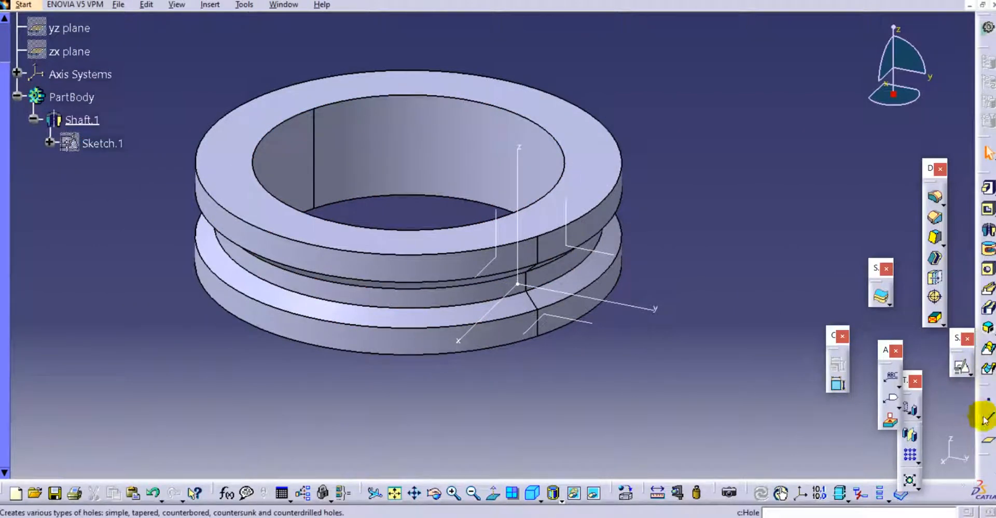
Create a positioned sketch on the yz plane containing a single vertical line at H about -193 mm, and exit the sketch
{"action": "left_click", "coordinate": [961, 366]}
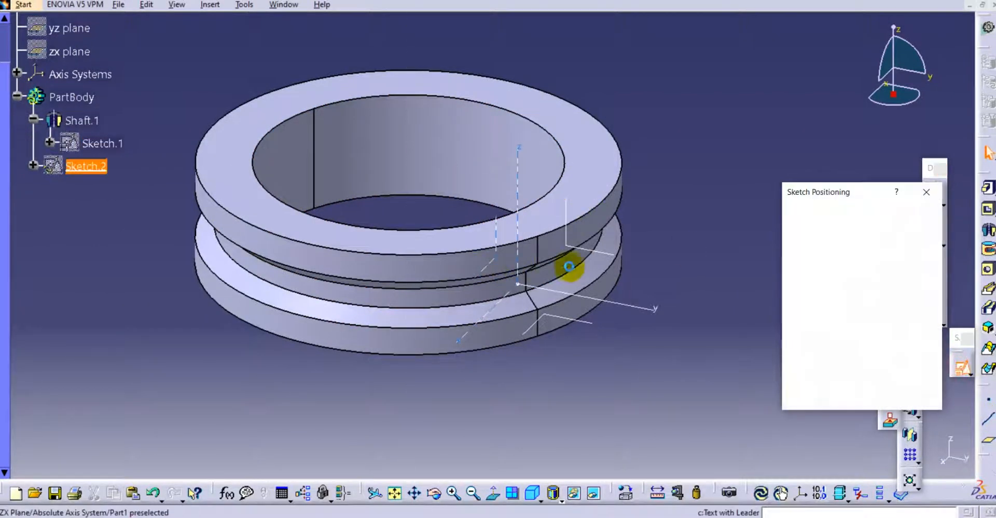
{"action": "left_click", "coordinate": [594, 248]}
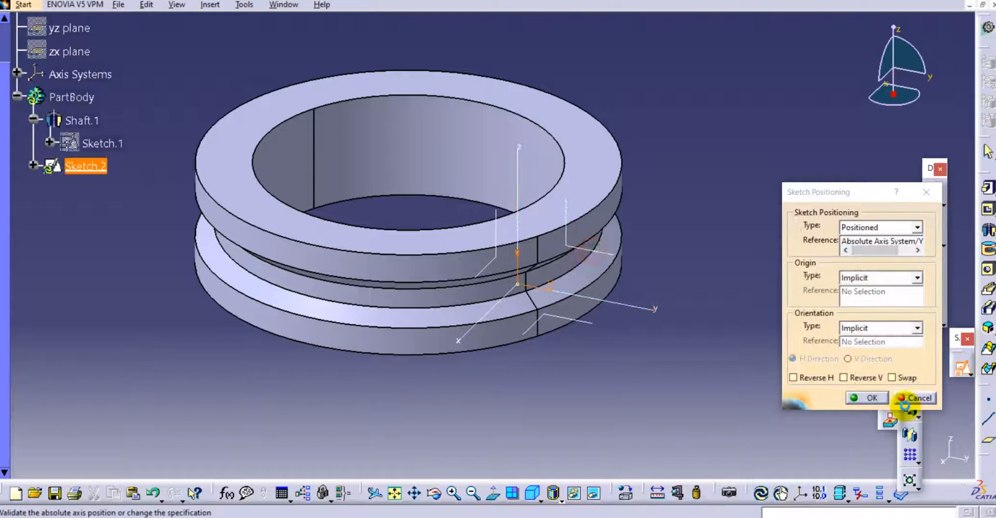
{"action": "left_click", "coordinate": [872, 399]}
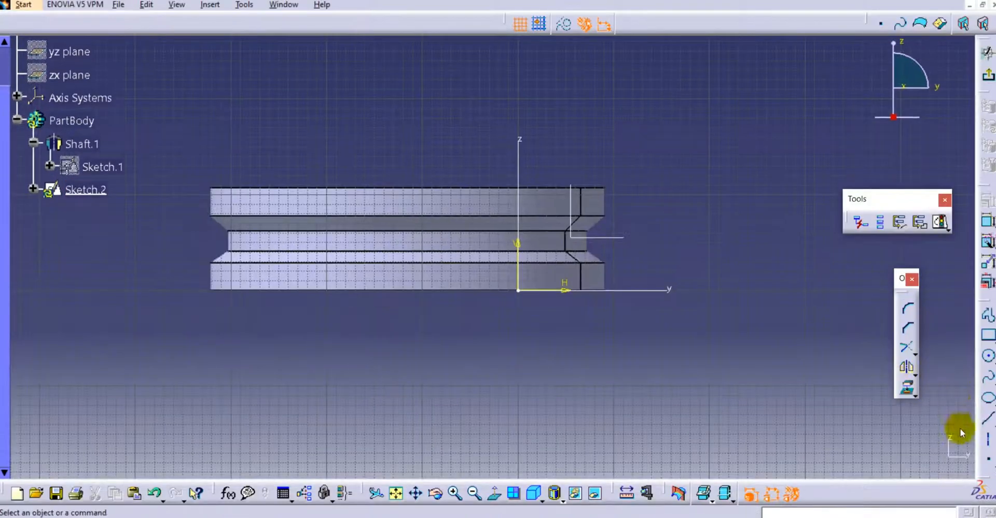
{"action": "left_click", "coordinate": [984, 426]}
{"action": "left_click", "coordinate": [333, 120]}
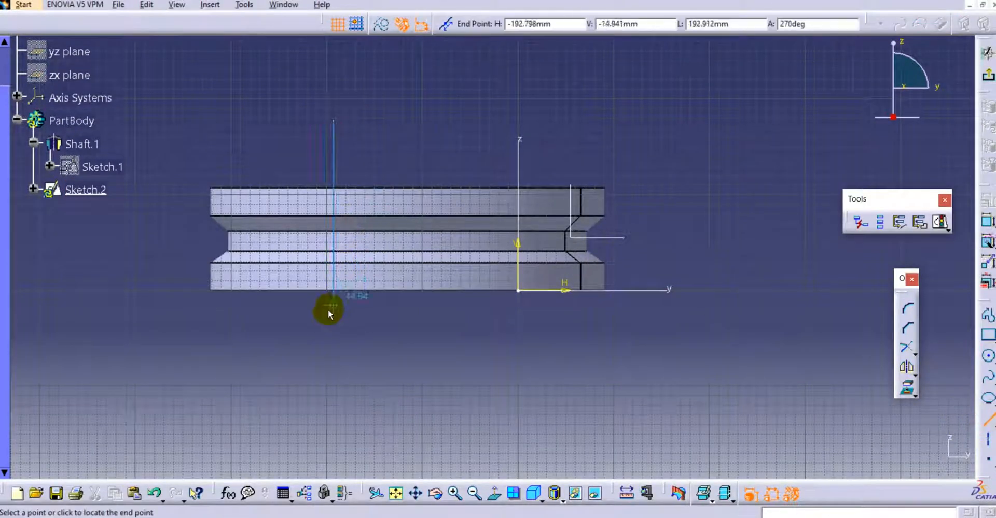
{"action": "left_click", "coordinate": [338, 327]}
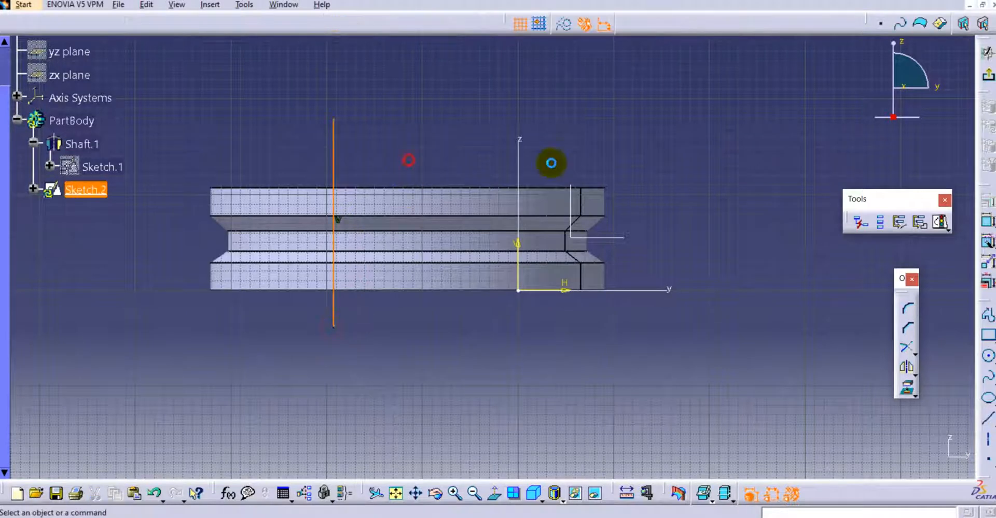
{"action": "left_click", "coordinate": [984, 78]}
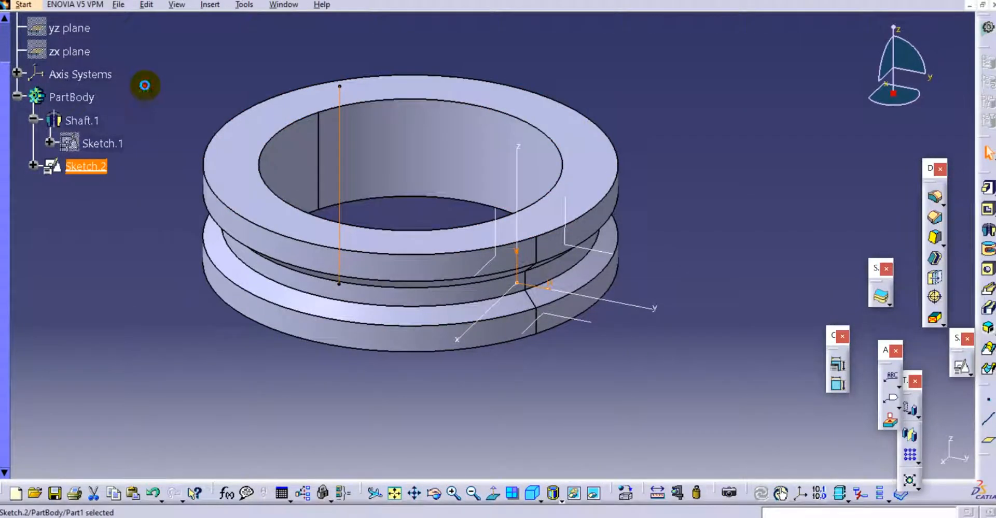
{"action": "left_click", "coordinate": [83, 121]}
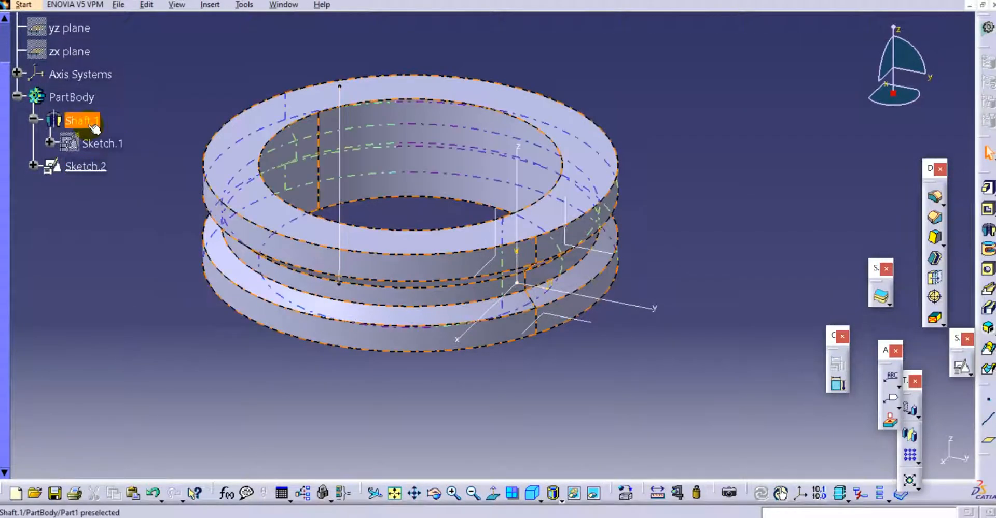
{"action": "double_click", "coordinate": [88, 123]}
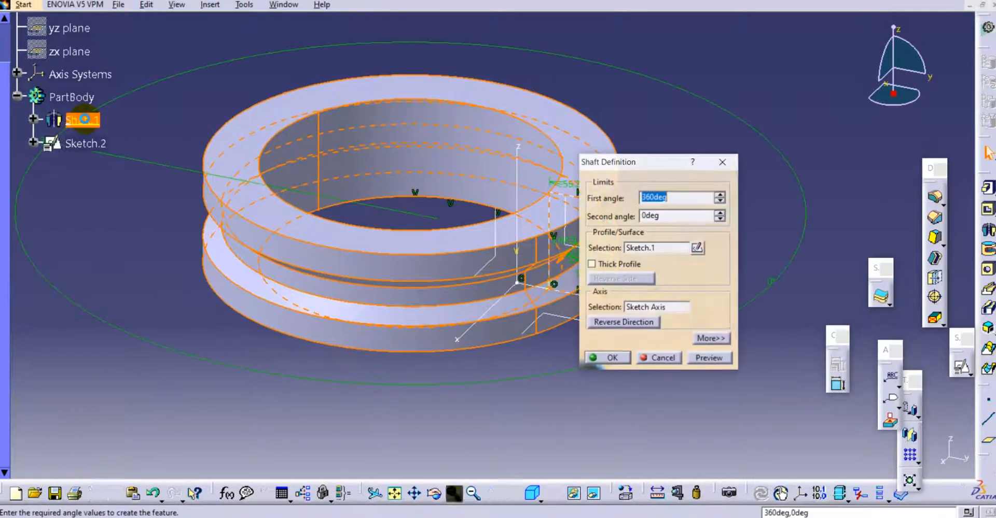
{"action": "left_click", "coordinate": [656, 359]}
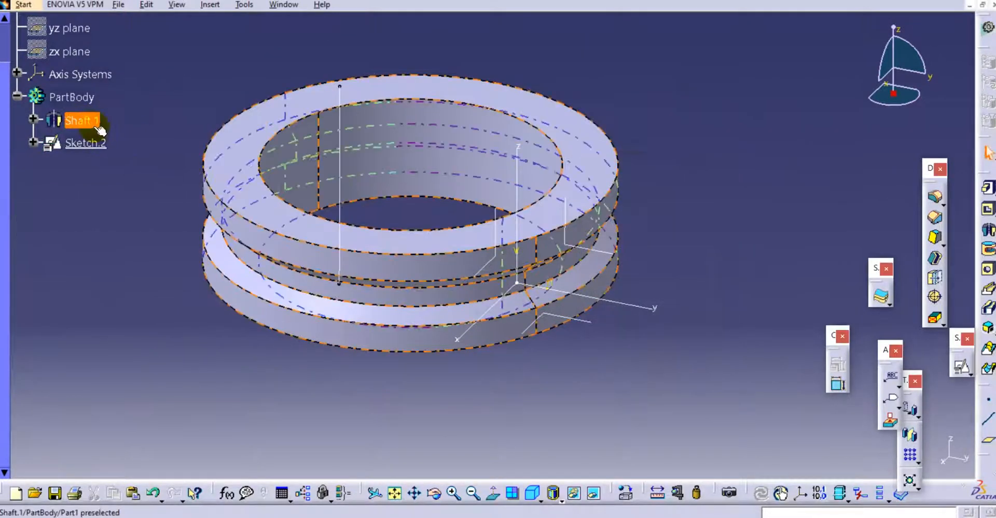
Delete the shaft without its aggregated elements, so that its profile sketch is kept
{"action": "left_click", "coordinate": [24, 123]}
{"action": "left_click", "coordinate": [32, 120]}
{"action": "right_click", "coordinate": [63, 119]}
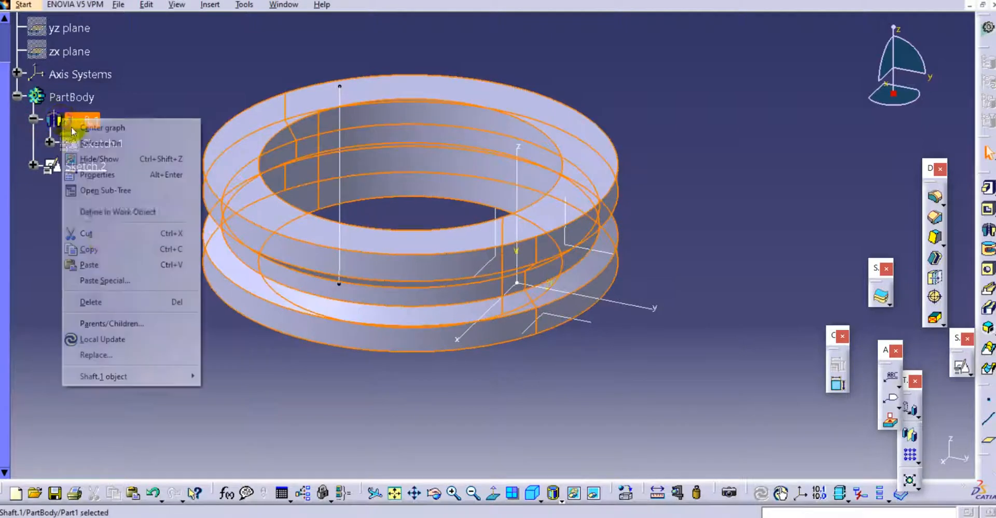
{"action": "left_click", "coordinate": [109, 301]}
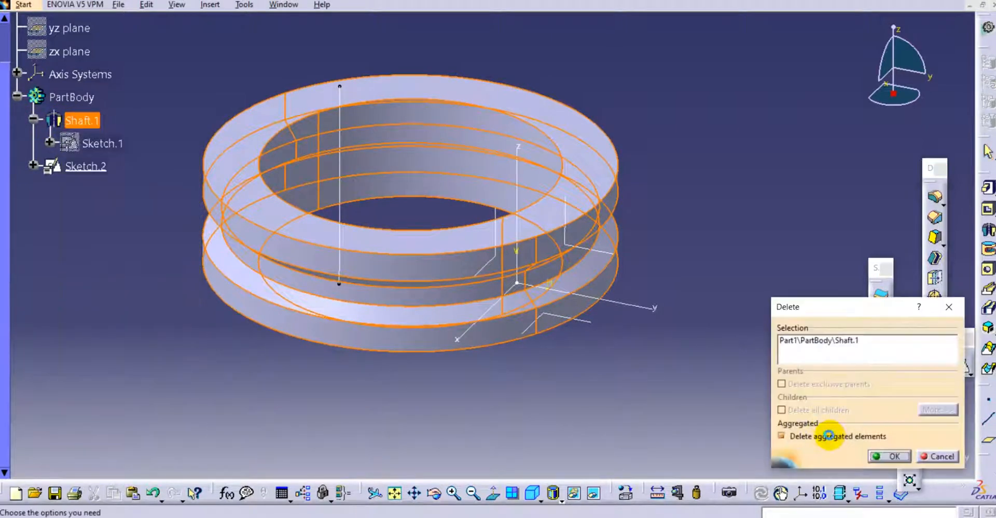
{"action": "left_click", "coordinate": [795, 437]}
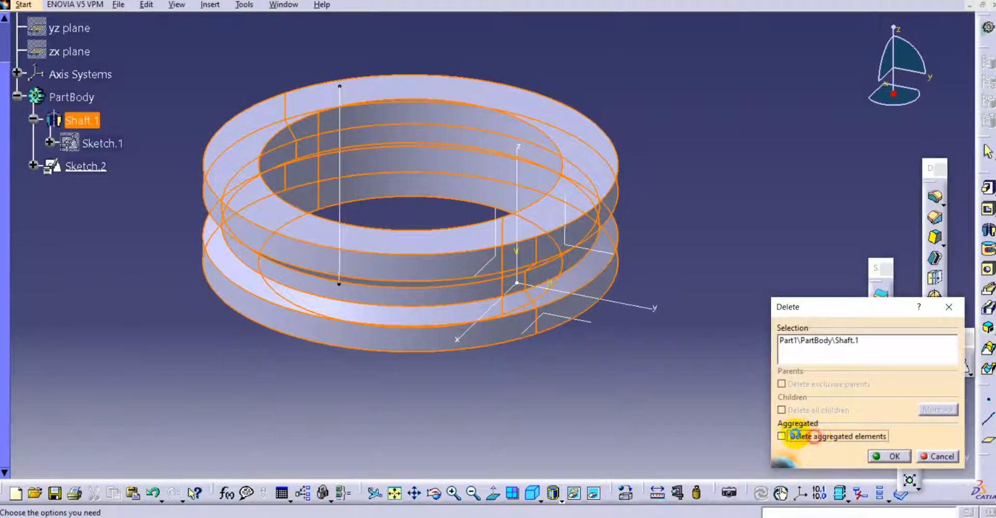
{"action": "left_click", "coordinate": [888, 456]}
{"action": "left_click", "coordinate": [725, 227]}
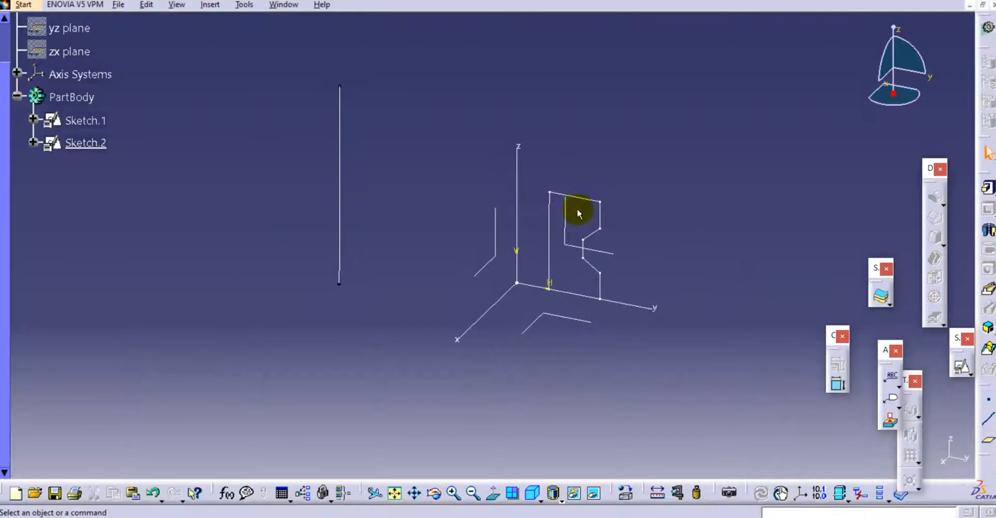
{"action": "left_click", "coordinate": [986, 228]}
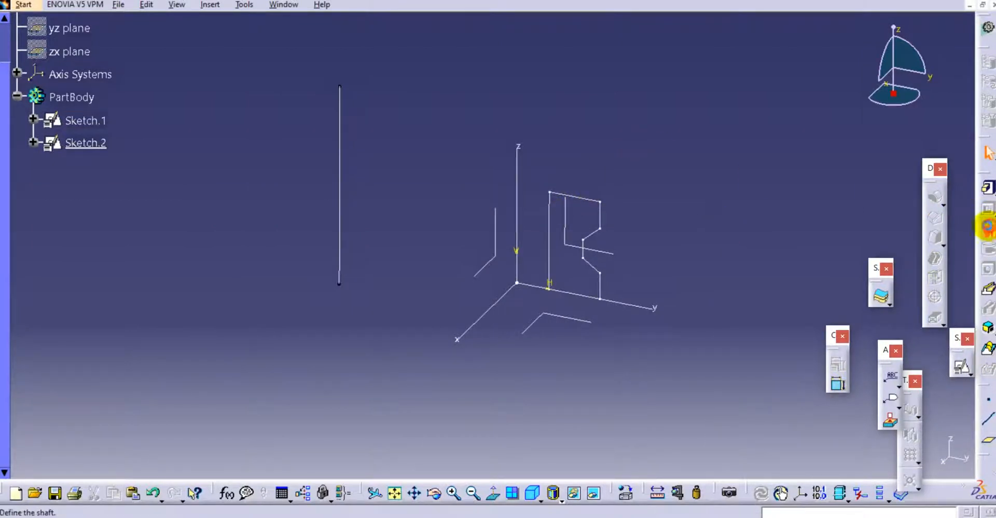
{"action": "left_click_drag", "start_coordinate": [643, 161], "coordinate": [720, 150]}
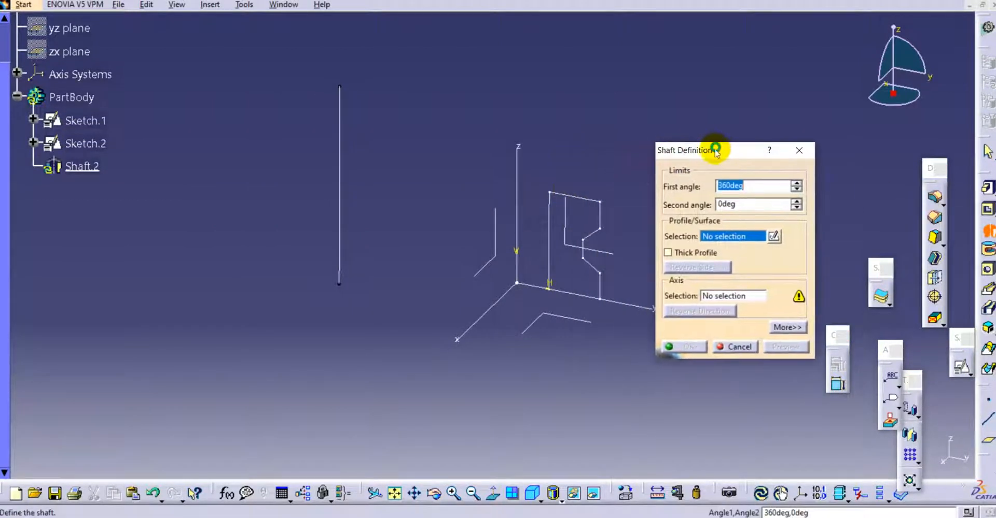
{"action": "left_click", "coordinate": [585, 206]}
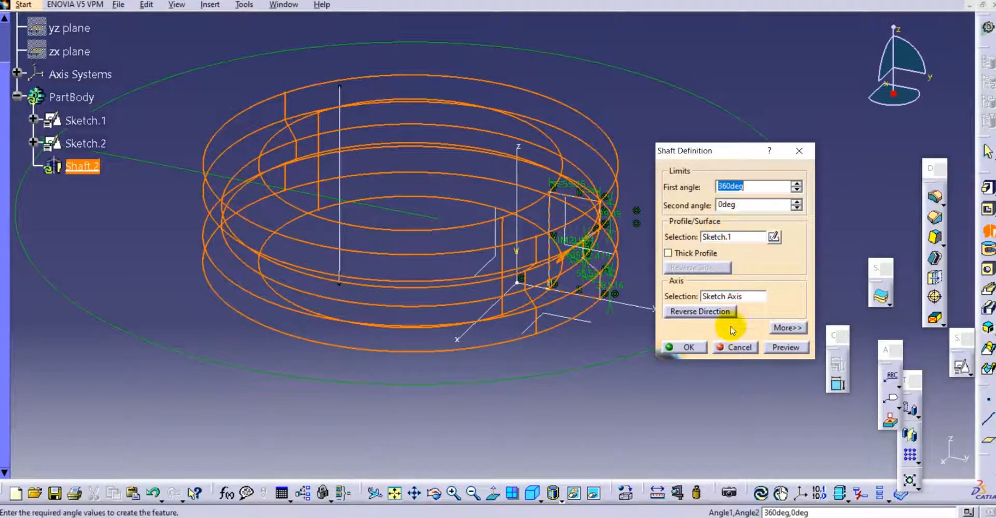
{"action": "left_click", "coordinate": [732, 347]}
Reopen the notched profile sketch, delete its active axis line, the one farthest from the profile, and exit the sketch
{"action": "double_click", "coordinate": [83, 121]}
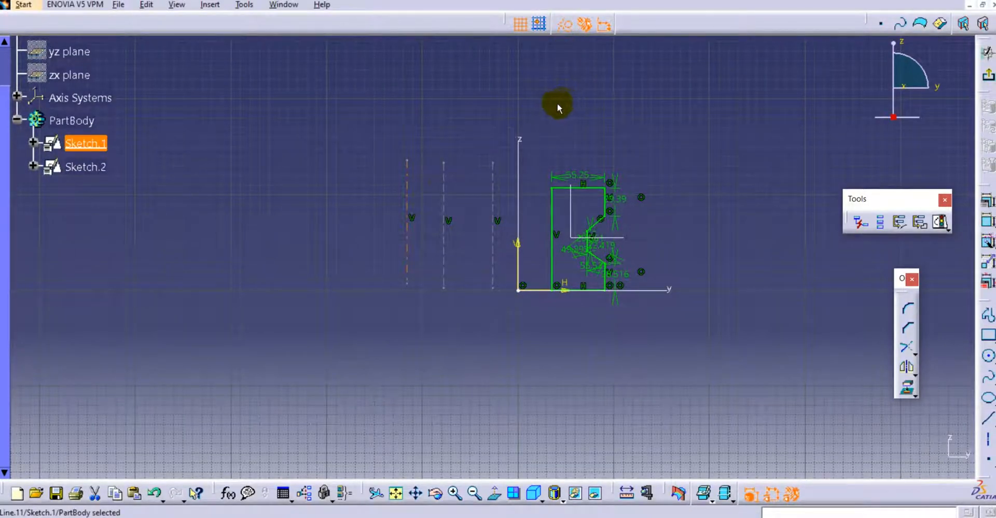
{"action": "key", "text": "Delete"}
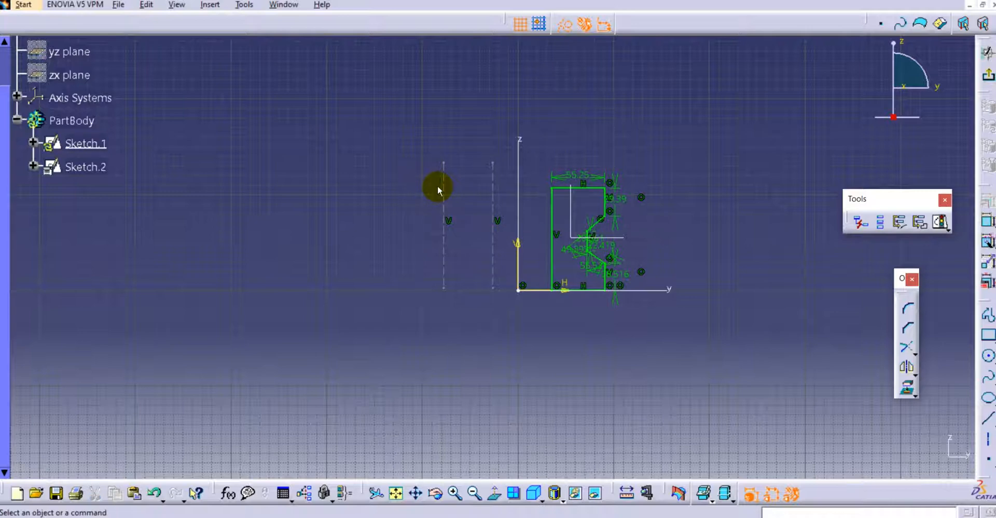
{"action": "left_click", "coordinate": [987, 76]}
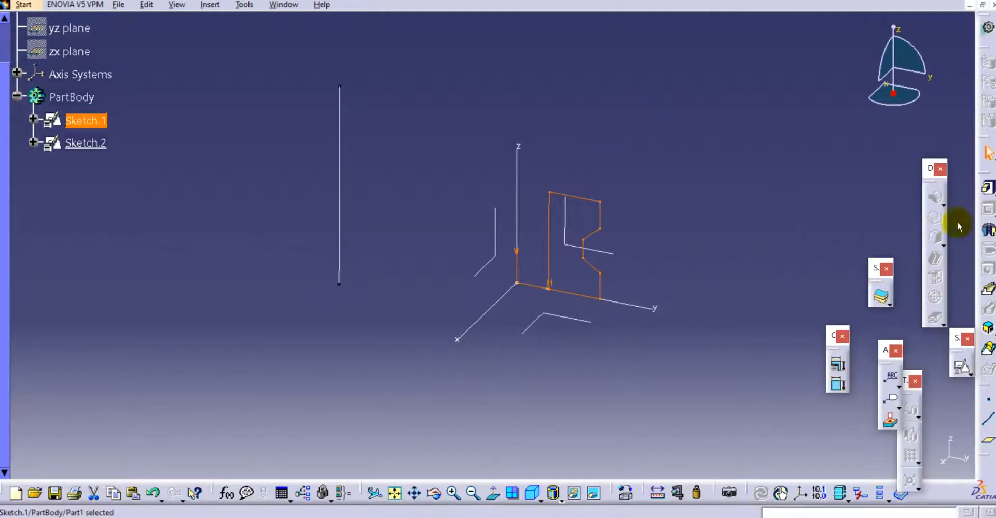
Create a 360-degree shaft from the notched profile sketch, using the vertical line of the second sketch as its axis
{"action": "left_click", "coordinate": [988, 230]}
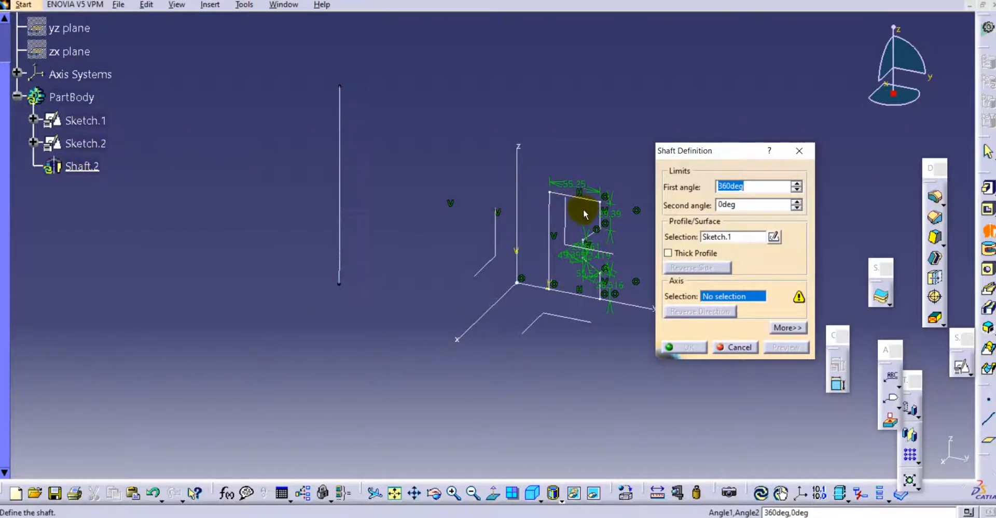
{"action": "left_click", "coordinate": [342, 172]}
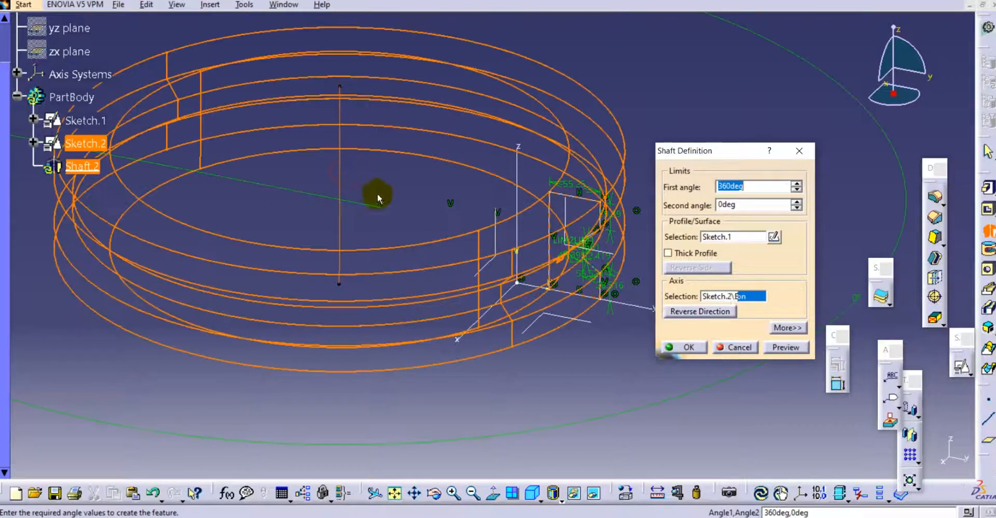
{"action": "left_click", "coordinate": [683, 347]}
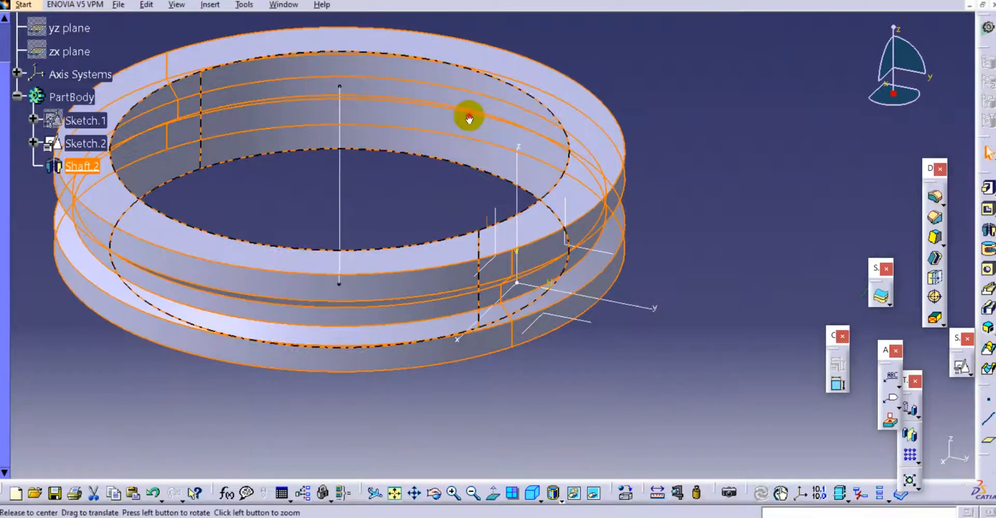
Inspect the revolved ring, reopen the second sketch to examine the line used as the axis, and exit the sketch
{"action": "left_click", "coordinate": [469, 119]}
{"action": "middle_click_drag", "start_coordinate": [468, 118], "coordinate": [472, 154]}
{"action": "left_click", "coordinate": [445, 73]}
{"action": "middle_click_drag", "start_coordinate": [443, 114], "coordinate": [486, 141]}
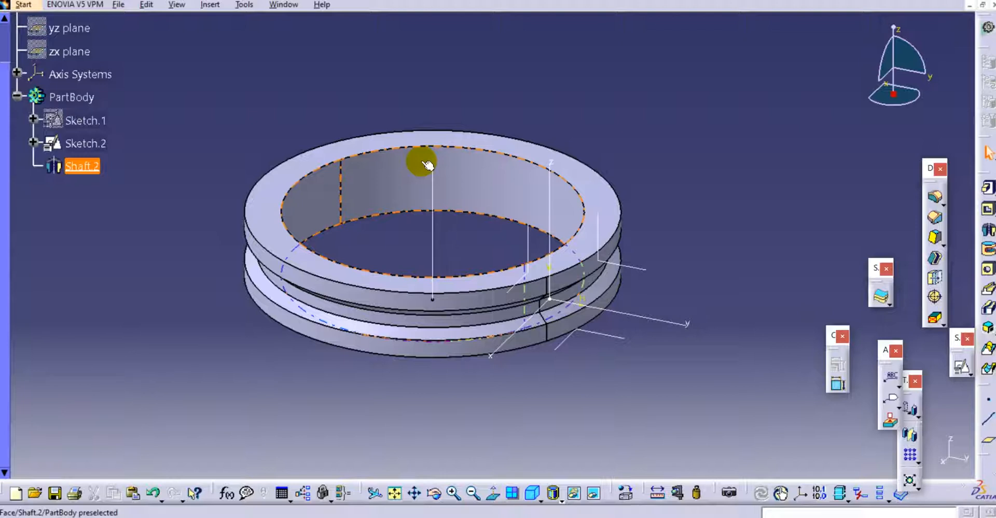
{"action": "double_click", "coordinate": [95, 145]}
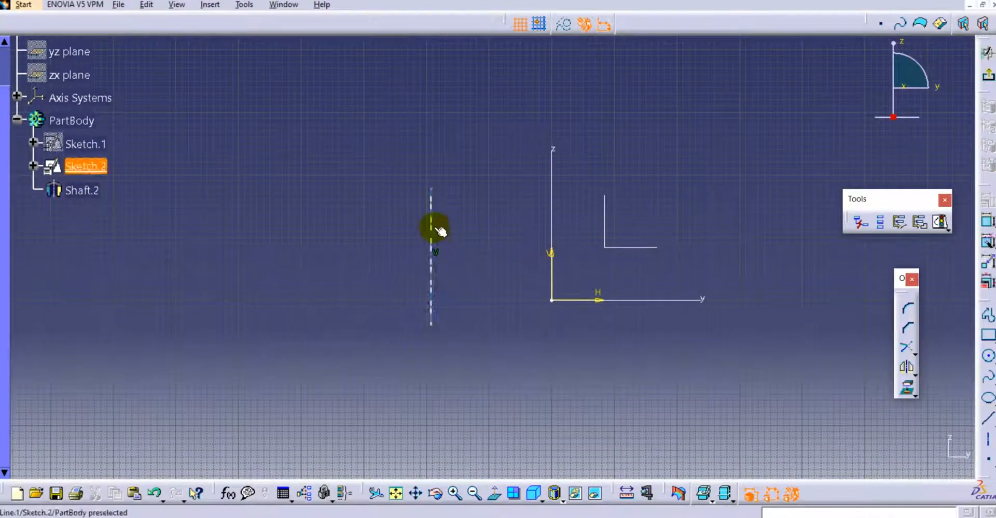
{"action": "left_click", "coordinate": [987, 76]}
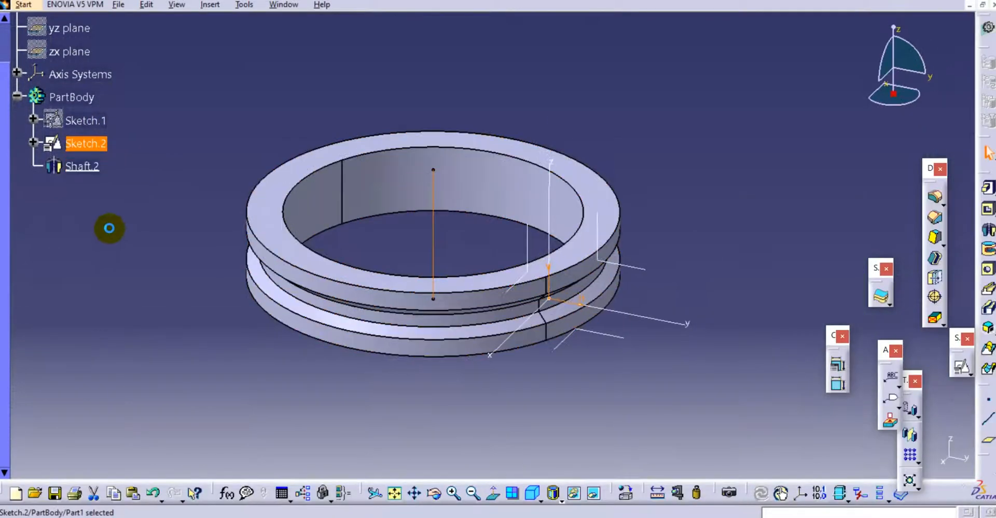
Delete the shaft revolved about the separate line, keeping its profile and axis sketches
{"action": "right_click", "coordinate": [83, 167]}
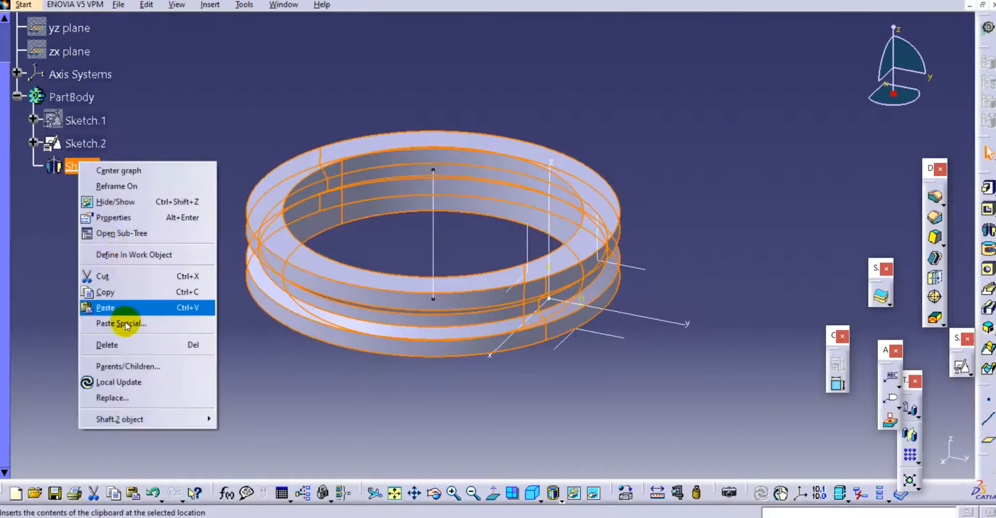
{"action": "left_click", "coordinate": [127, 345]}
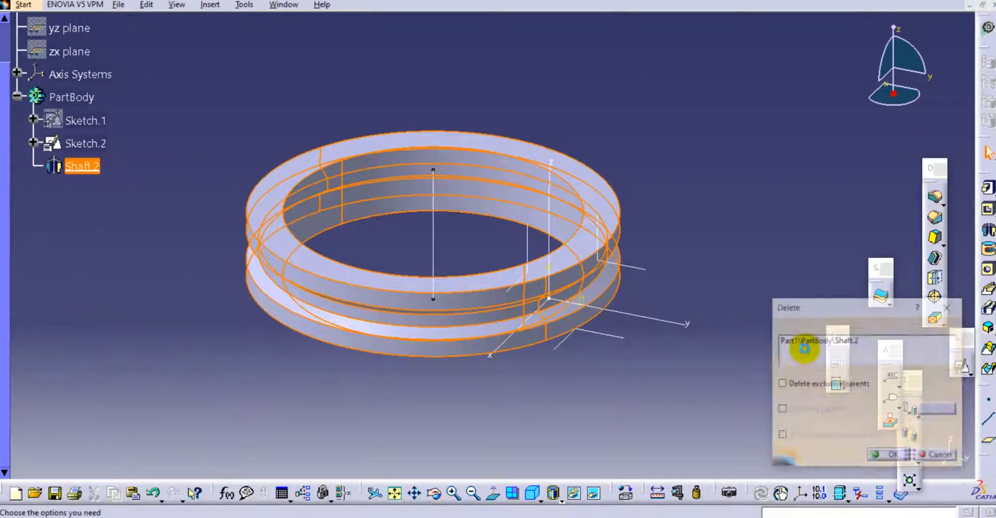
{"action": "left_click", "coordinate": [887, 457]}
Delete the second sketch that contains the separate vertical axis line
{"action": "left_click", "coordinate": [987, 232]}
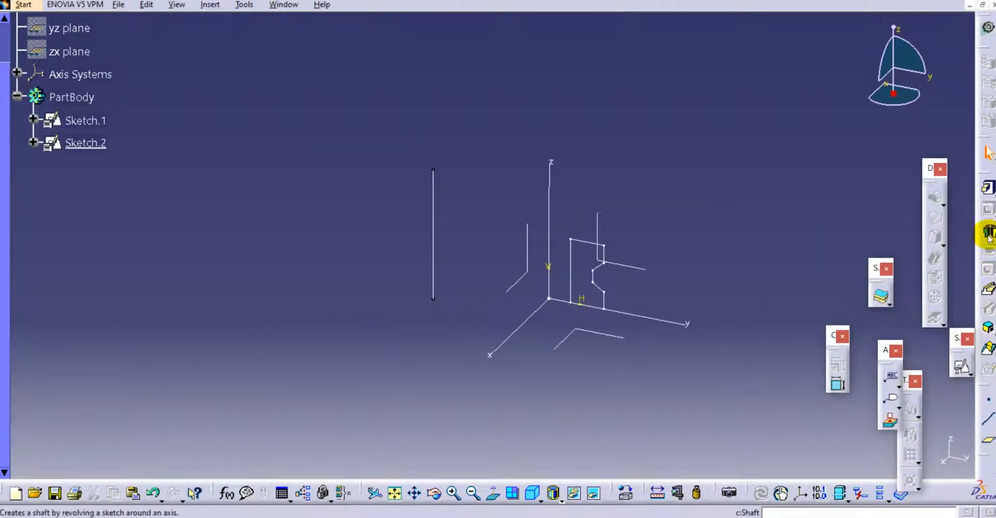
{"action": "middle_click_drag", "start_coordinate": [394, 157], "coordinate": [347, 131]}
{"action": "scroll", "coordinate": [347, 131], "scroll_direction": "down", "scroll_amount": 1}
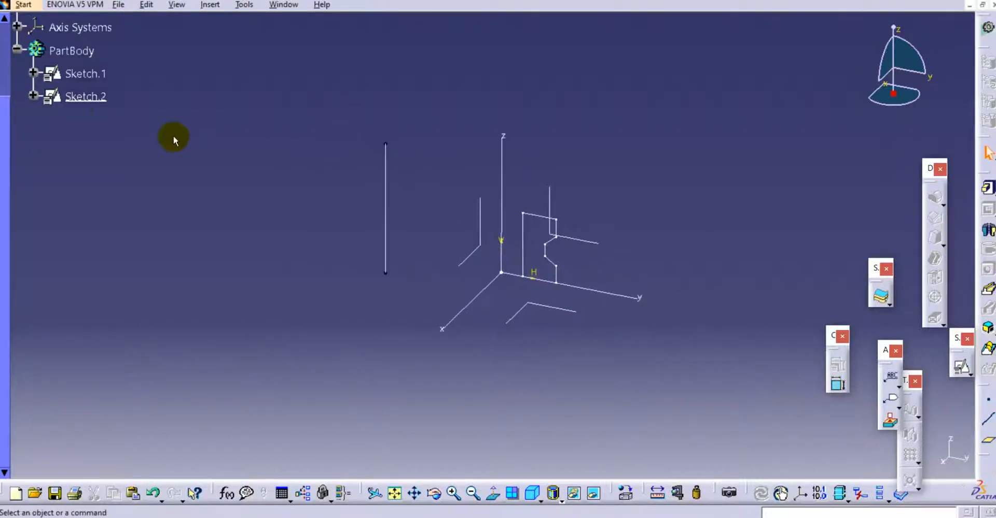
{"action": "right_click", "coordinate": [96, 96]}
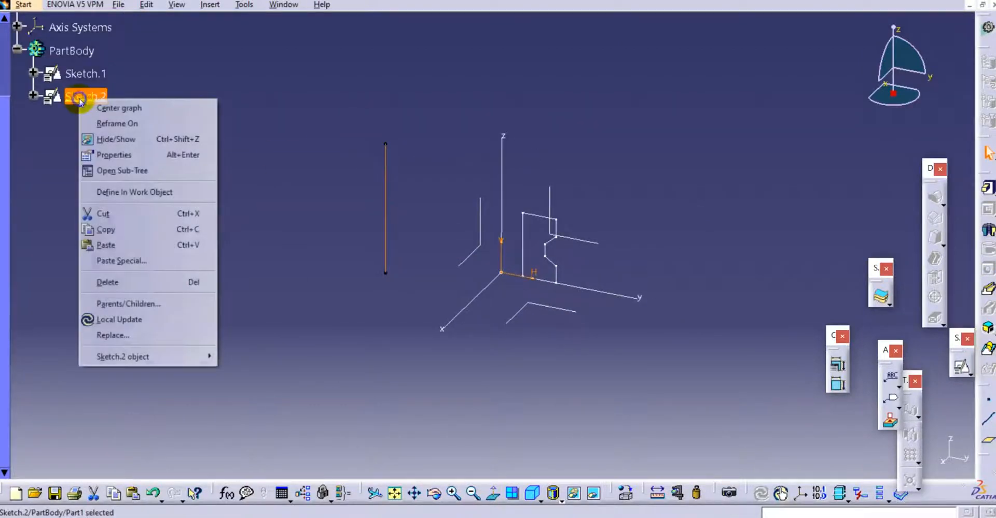
{"action": "left_click", "coordinate": [317, 77]}
{"action": "right_click", "coordinate": [80, 108]}
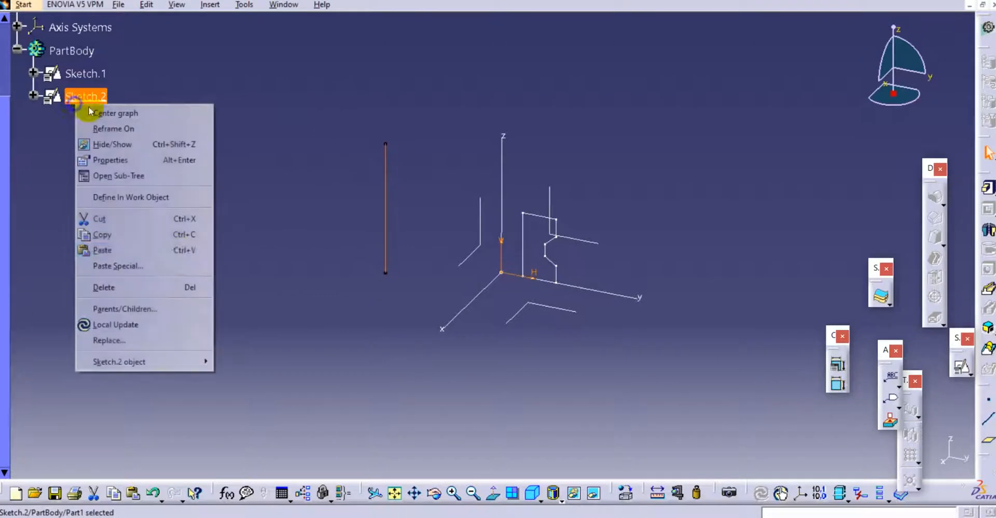
{"action": "left_click", "coordinate": [161, 285]}
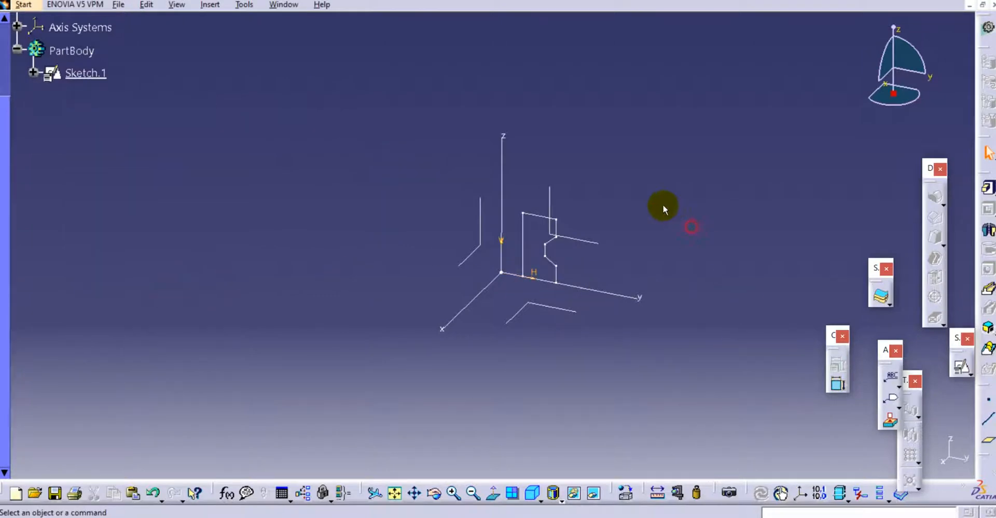
Reopen the profile sketch and delete the three lines that form the notch: both slanted lines and the short vertical between them
{"action": "mouse_move", "coordinate": [711, 213]}
{"action": "middle_mouse_down"}
{"action": "mouse_move", "coordinate": [677, 114]}
{"action": "mouse_move", "coordinate": [575, 130]}
{"action": "mouse_move", "coordinate": [544, 175]}
{"action": "middle_mouse_up"}
{"action": "double_click", "coordinate": [537, 178]}
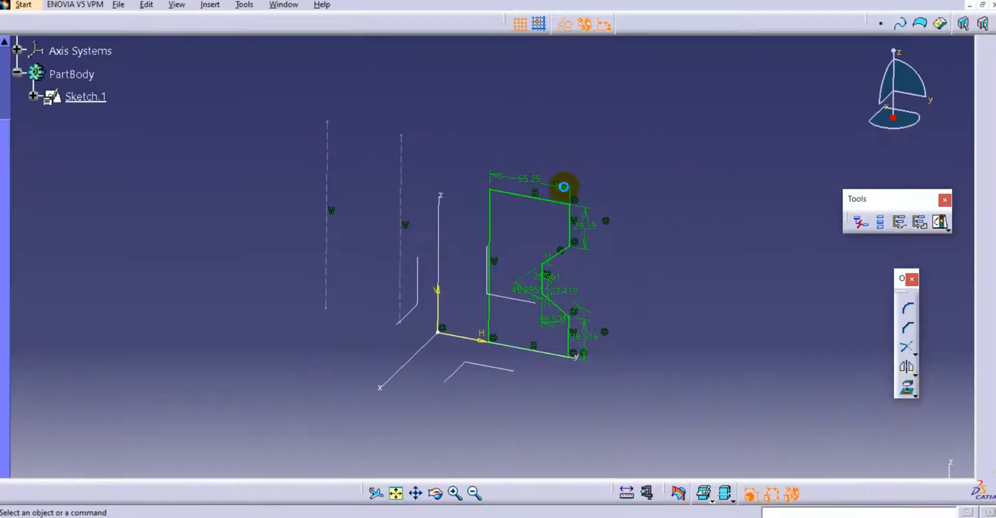
{"action": "mouse_move", "coordinate": [729, 269]}
{"action": "middle_mouse_down"}
{"action": "mouse_move", "coordinate": [606, 211]}
{"action": "mouse_move", "coordinate": [596, 218]}
{"action": "middle_mouse_up"}
{"action": "mouse_move", "coordinate": [549, 244]}
{"action": "middle_mouse_down"}
{"action": "mouse_move", "coordinate": [548, 157]}
{"action": "mouse_move", "coordinate": [491, 151]}
{"action": "mouse_move", "coordinate": [515, 247]}
{"action": "middle_mouse_up"}
{"action": "mouse_move", "coordinate": [518, 192]}
{"action": "middle_mouse_down"}
{"action": "mouse_move", "coordinate": [480, 200]}
{"action": "mouse_move", "coordinate": [474, 248]}
{"action": "middle_mouse_up"}
{"action": "left_click", "coordinate": [414, 147]}
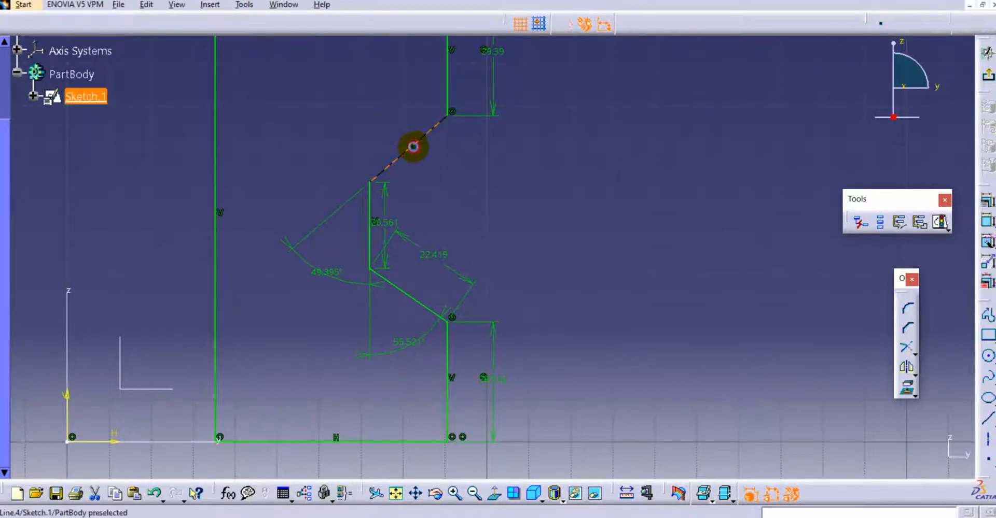
{"action": "key", "text": "Delete"}
{"action": "left_click", "coordinate": [372, 202]}
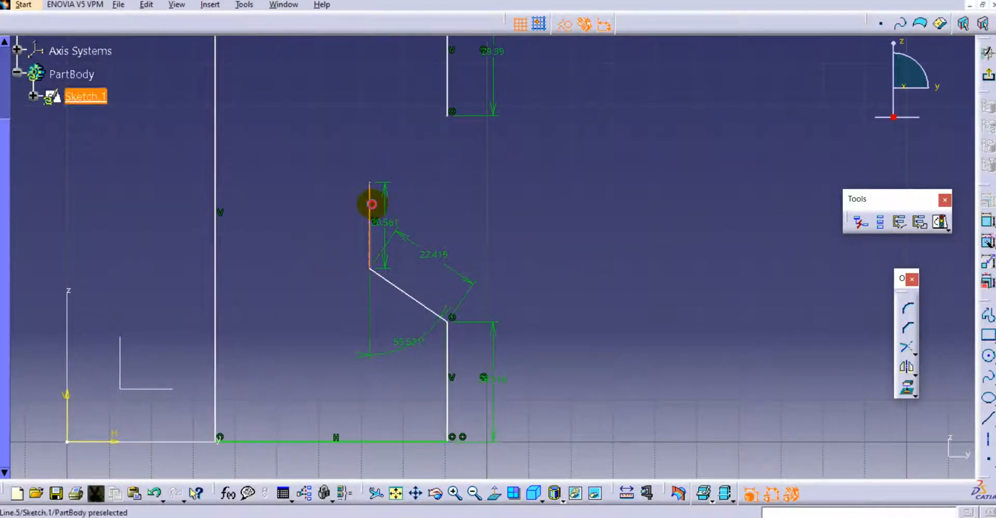
{"action": "key", "text": "Delete"}
{"action": "left_click", "coordinate": [407, 291]}
{"action": "key", "text": "Delete"}
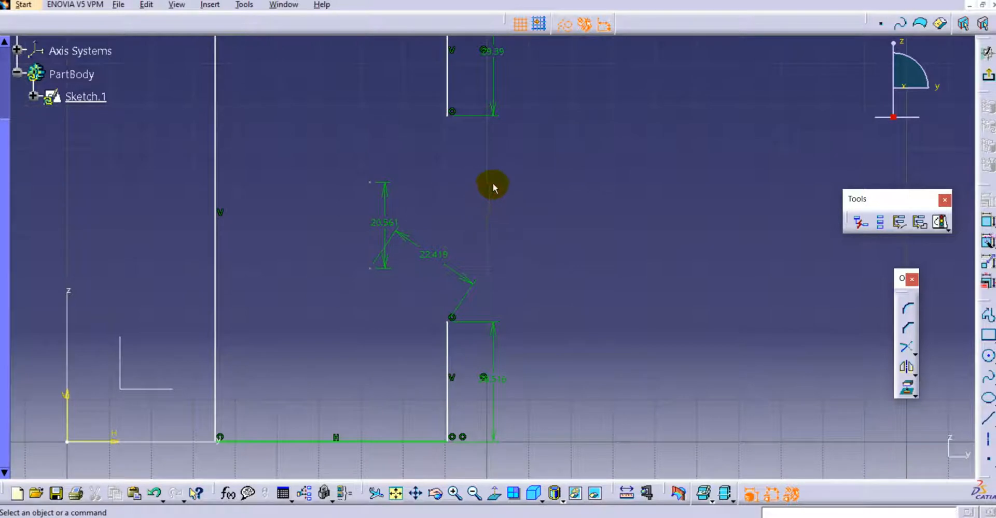
Close the notch gap by moving the upper side line's free endpoint down onto the lower side line's endpoint
{"action": "mouse_move", "coordinate": [493, 187]}
{"action": "middle_mouse_down"}
{"action": "mouse_move", "coordinate": [507, 251]}
{"action": "mouse_move", "coordinate": [464, 205]}
{"action": "middle_mouse_up"}
{"action": "left_click", "coordinate": [455, 143]}
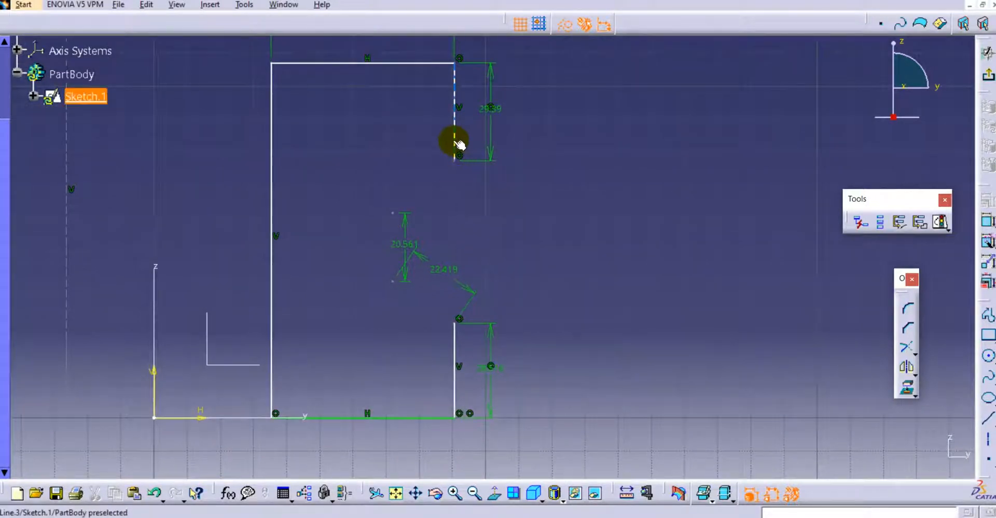
{"action": "left_click_drag", "start_coordinate": [458, 184], "coordinate": [482, 323]}
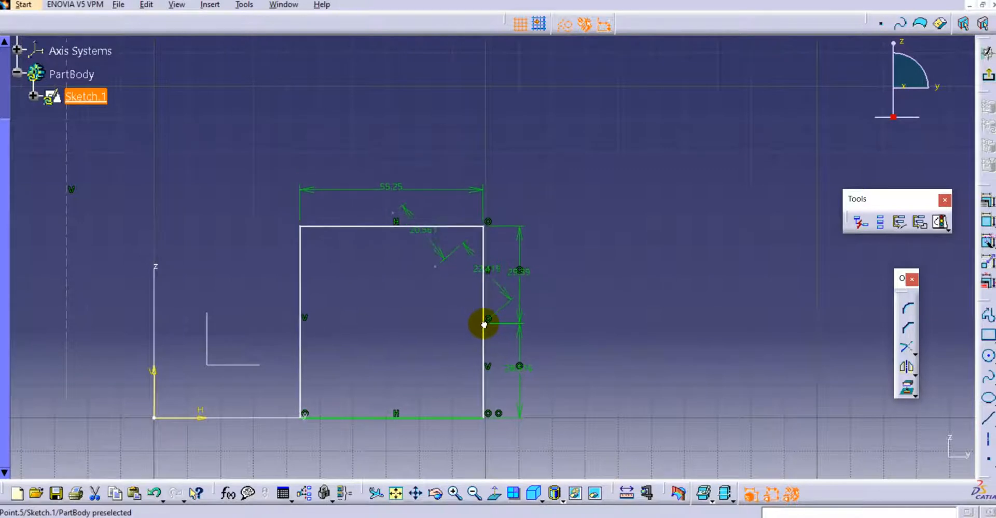
{"action": "middle_click_drag", "start_coordinate": [567, 223], "coordinate": [551, 186]}
{"action": "left_click", "coordinate": [563, 190]}
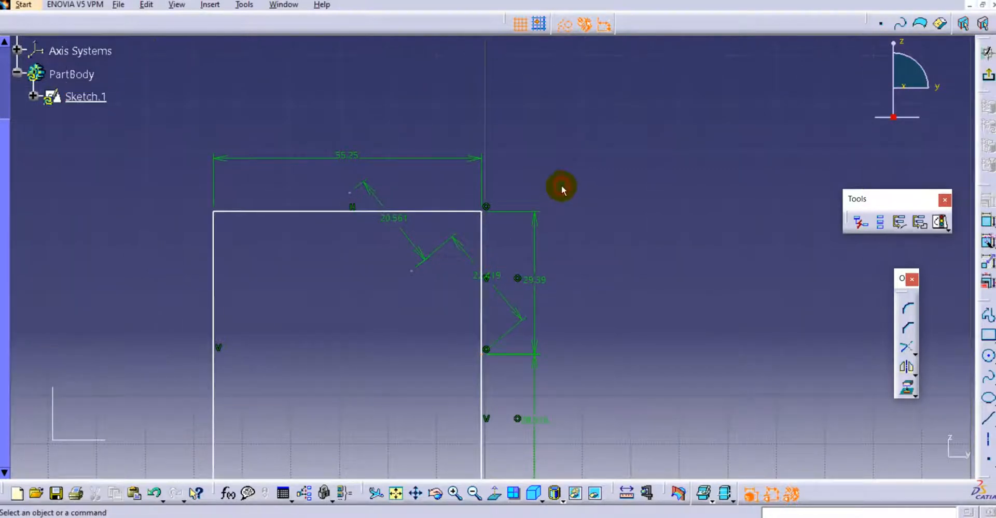
{"action": "middle_click_drag", "start_coordinate": [588, 130], "coordinate": [575, 190]}
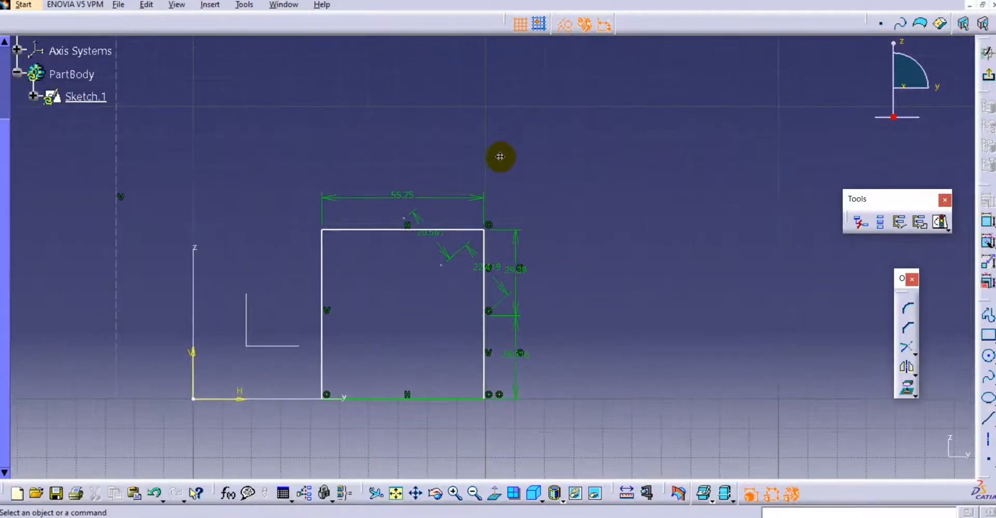
Delete the entire remaining profile with its dimensions and constraints, keeping the axis lines
{"action": "middle_click_drag", "start_coordinate": [500, 157], "coordinate": [523, 108]}
{"action": "mouse_move", "coordinate": [296, 123]}
{"action": "left_mouse_down"}
{"action": "mouse_move", "coordinate": [583, 351]}
{"action": "mouse_move", "coordinate": [608, 390]}
{"action": "left_mouse_up"}
{"action": "key", "text": "Delete"}
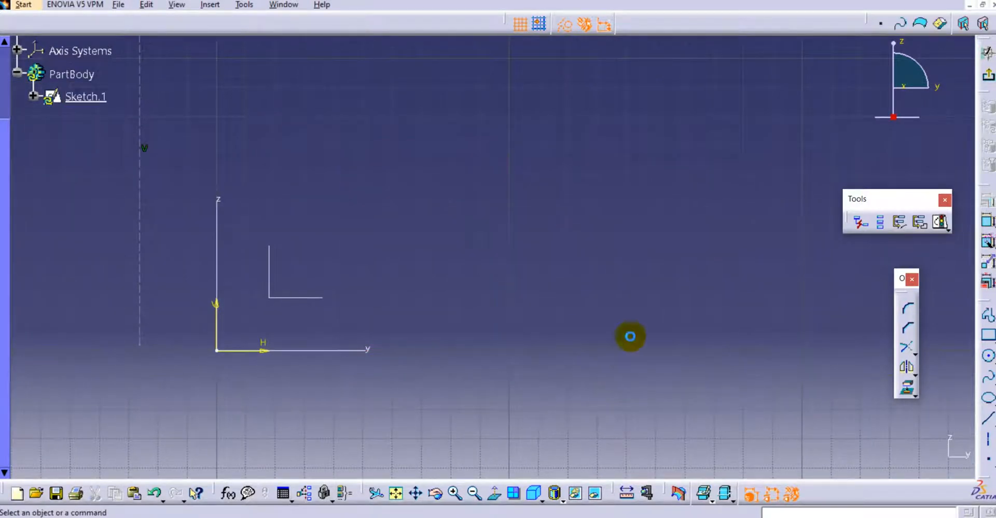
Draw a tall, narrow rectangle standing on the horizontal axis and convert its construction lines to standard elements
{"action": "left_click", "coordinate": [989, 338]}
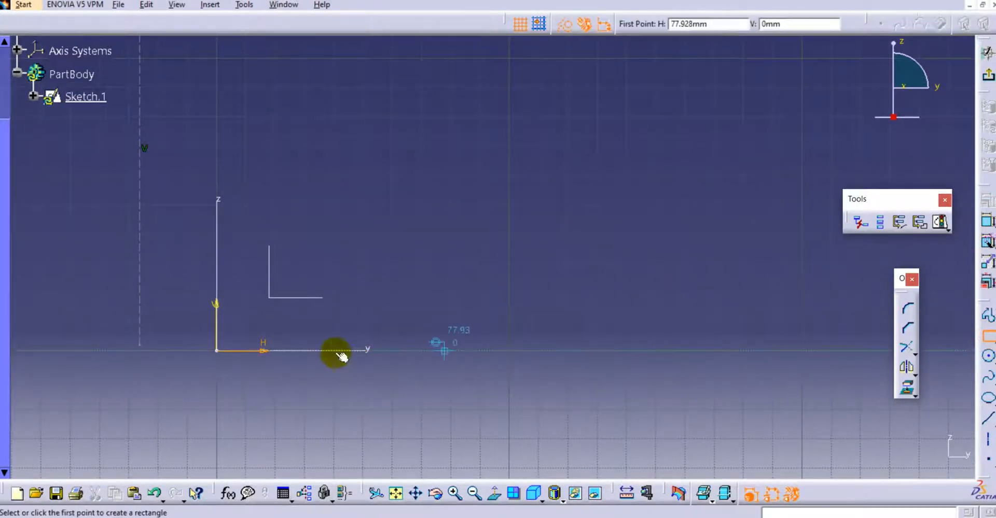
{"action": "left_click", "coordinate": [322, 351]}
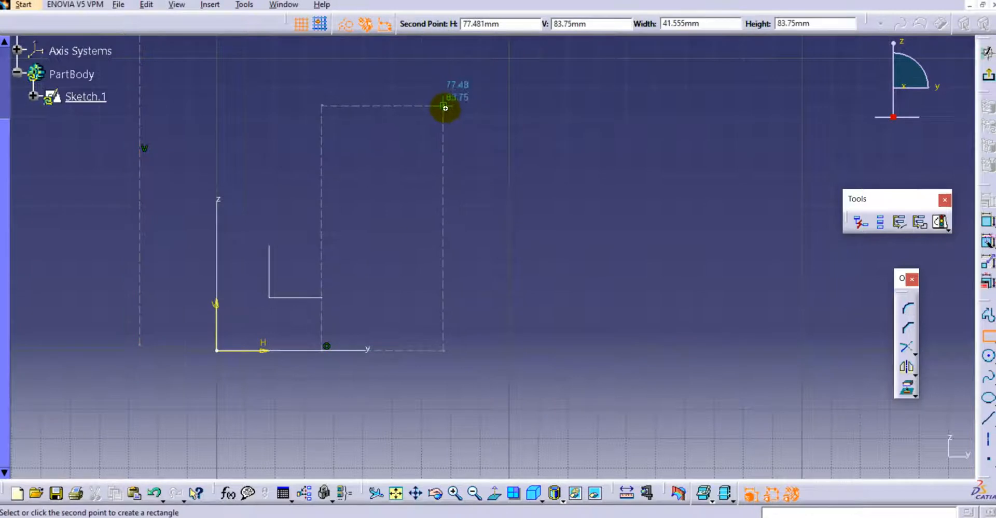
{"action": "middle_click_drag", "start_coordinate": [444, 107], "coordinate": [511, 128]}
{"action": "left_click", "coordinate": [344, 25]}
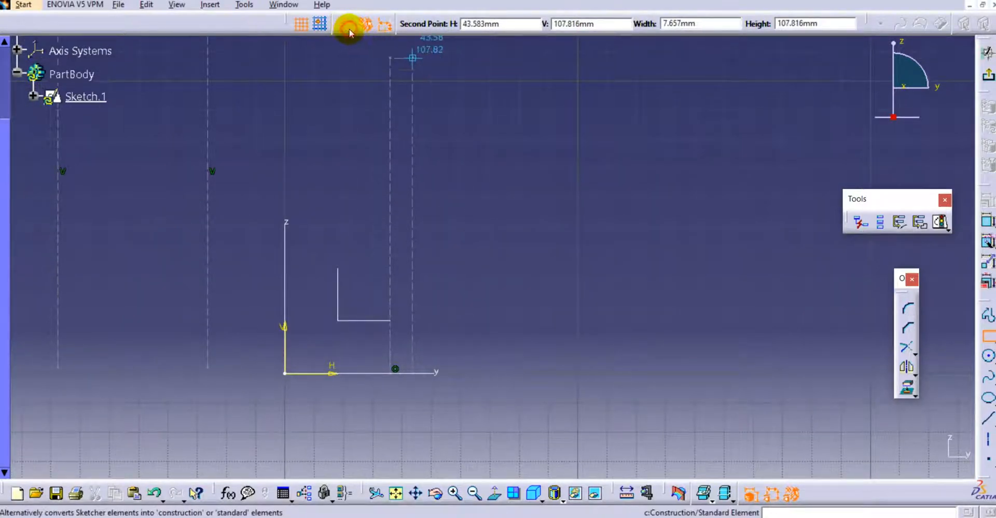
{"action": "left_click", "coordinate": [442, 76]}
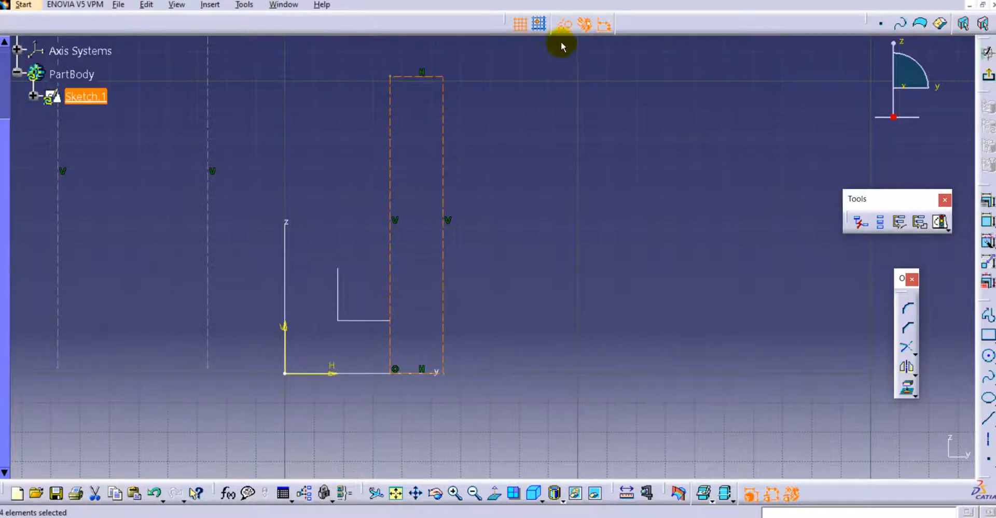
{"action": "left_click", "coordinate": [565, 26]}
{"action": "left_click", "coordinate": [514, 81]}
Reshape the rectangle into a wider profile, with its inner side close to the vertical axis and its outer side farther out
{"action": "mouse_move", "coordinate": [474, 97]}
{"action": "middle_mouse_down"}
{"action": "mouse_move", "coordinate": [469, 149]}
{"action": "mouse_move", "coordinate": [495, 188]}
{"action": "middle_mouse_up"}
{"action": "mouse_move", "coordinate": [494, 216]}
{"action": "left_mouse_down"}
{"action": "mouse_move", "coordinate": [473, 182]}
{"action": "mouse_move", "coordinate": [412, 138]}
{"action": "mouse_move", "coordinate": [453, 139]}
{"action": "left_mouse_up"}
{"action": "left_click_drag", "start_coordinate": [517, 140], "coordinate": [573, 196]}
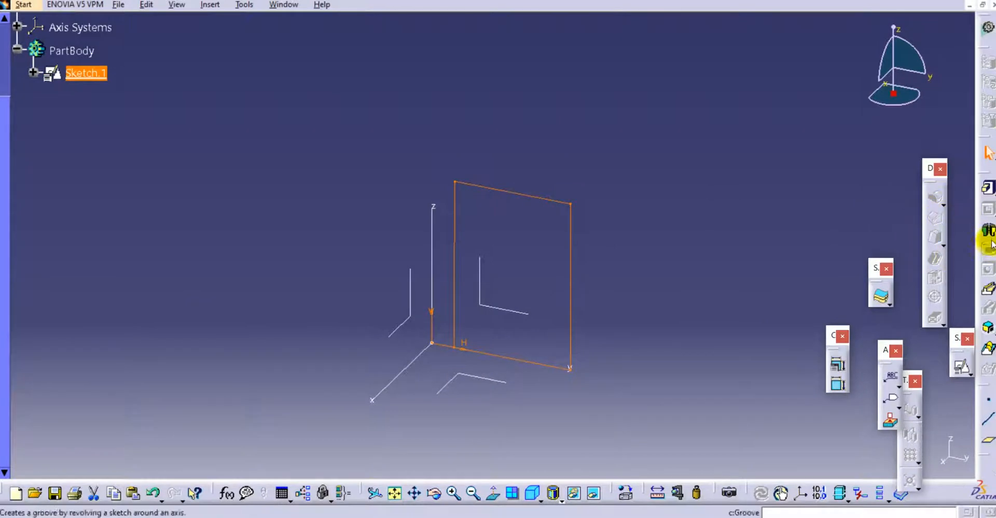
Revolve the rectangle 360deg with Shaft about the absolute axis system's Z axis
{"action": "left_click", "coordinate": [986, 230]}
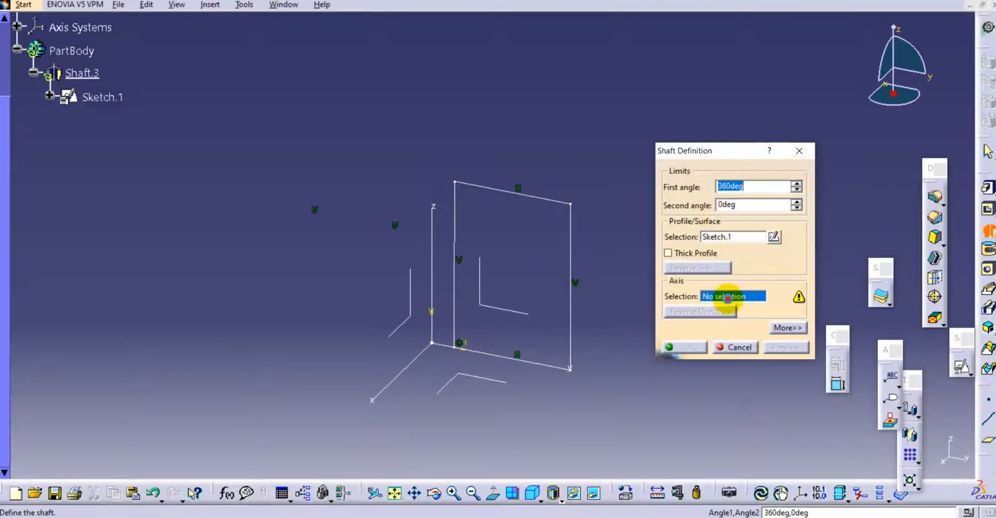
{"action": "left_click", "coordinate": [726, 298]}
{"action": "left_click", "coordinate": [432, 247]}
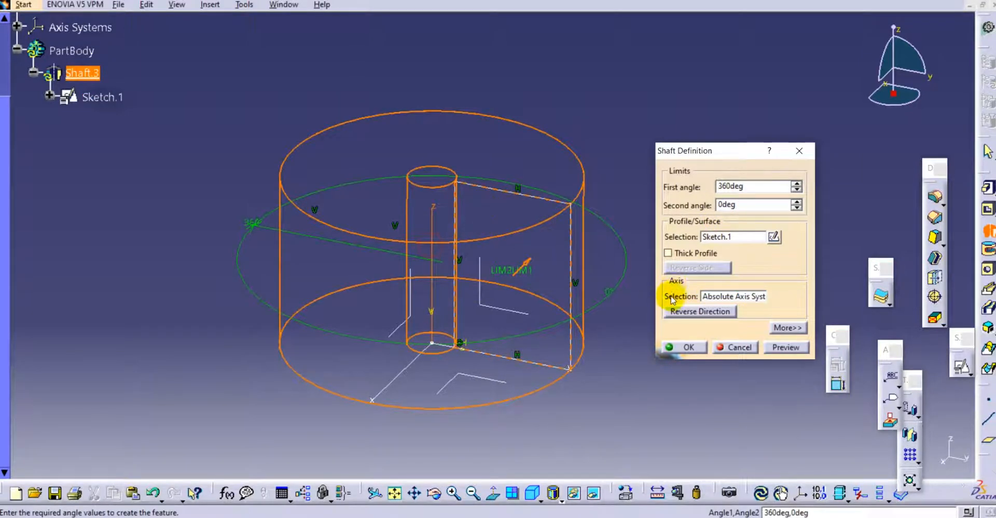
{"action": "left_click", "coordinate": [686, 347]}
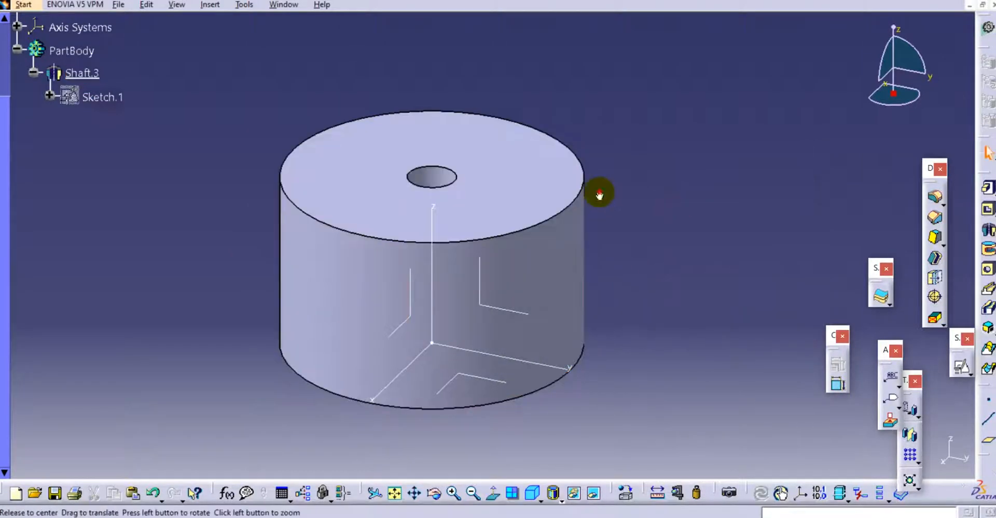
{"action": "mouse_move", "coordinate": [598, 195]}
{"action": "middle_mouse_down"}
{"action": "mouse_move", "coordinate": [596, 171]}
{"action": "mouse_move", "coordinate": [604, 186]}
{"action": "middle_mouse_up"}
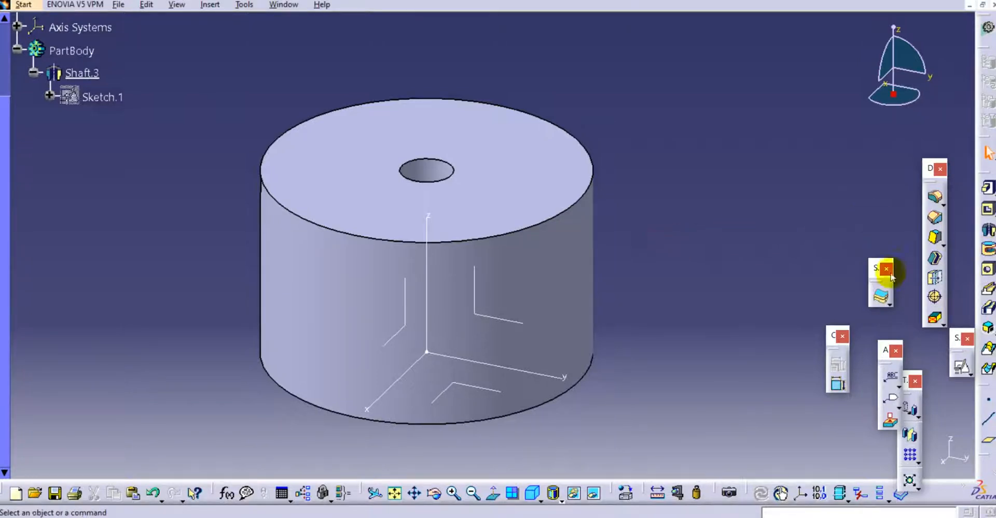
Create a positioned sketch on the YZ plane with a rectangle about 44.6 by 32.4 mm overlapping the cylinder's outer side
{"action": "left_click", "coordinate": [961, 367]}
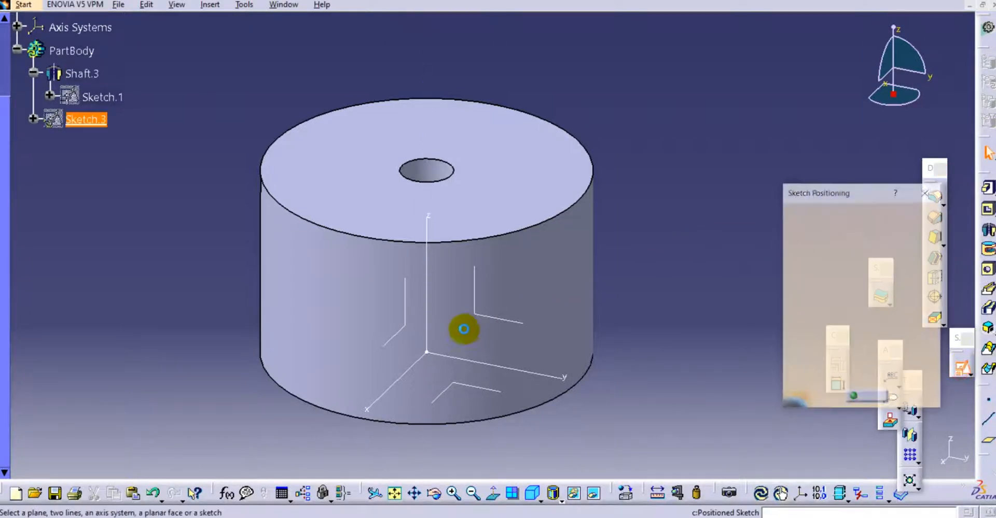
{"action": "left_click", "coordinate": [500, 322]}
{"action": "left_click", "coordinate": [864, 397]}
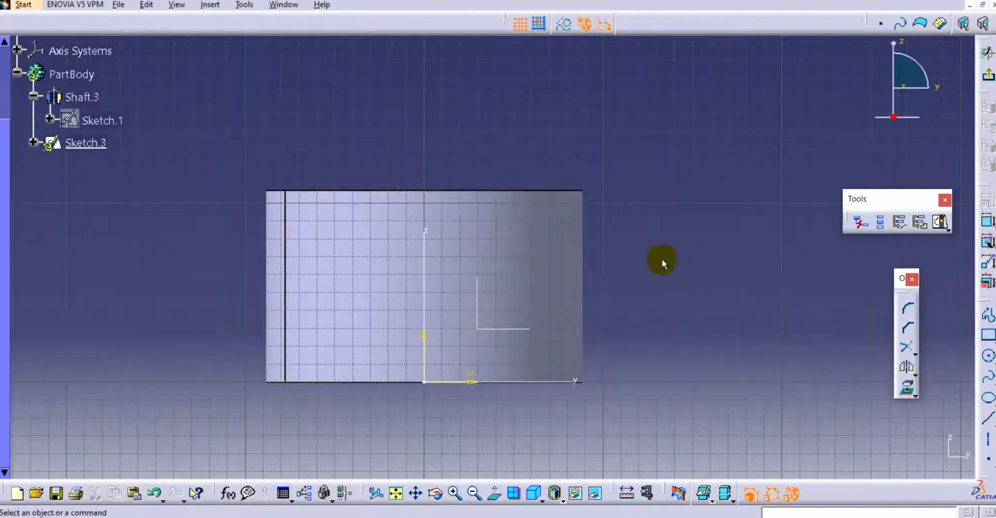
{"action": "left_click", "coordinate": [985, 338]}
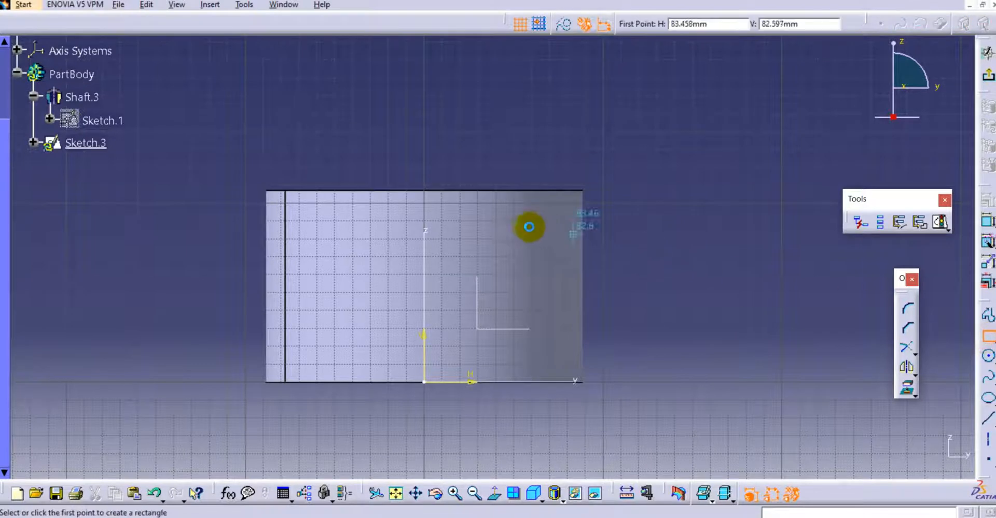
{"action": "left_click", "coordinate": [529, 236]}
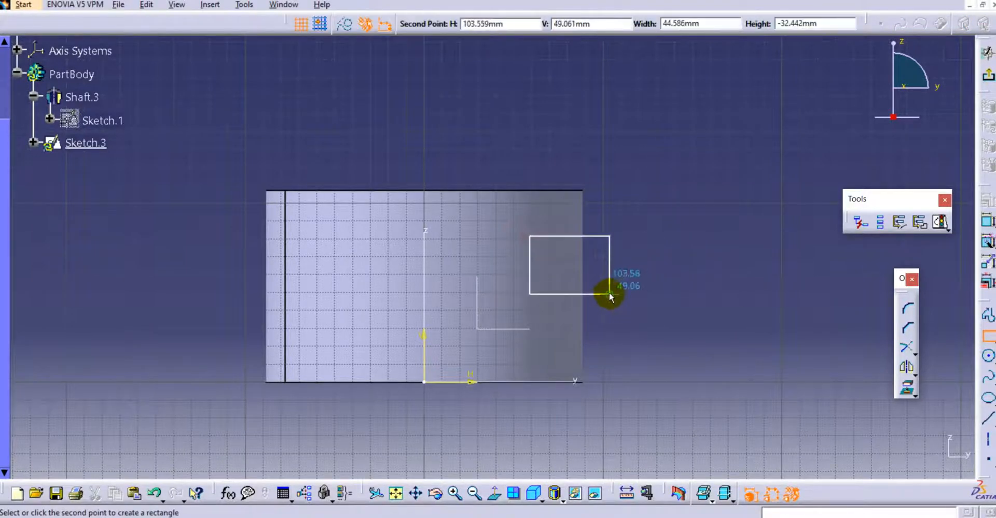
{"action": "left_click", "coordinate": [609, 294]}
{"action": "left_click", "coordinate": [987, 75]}
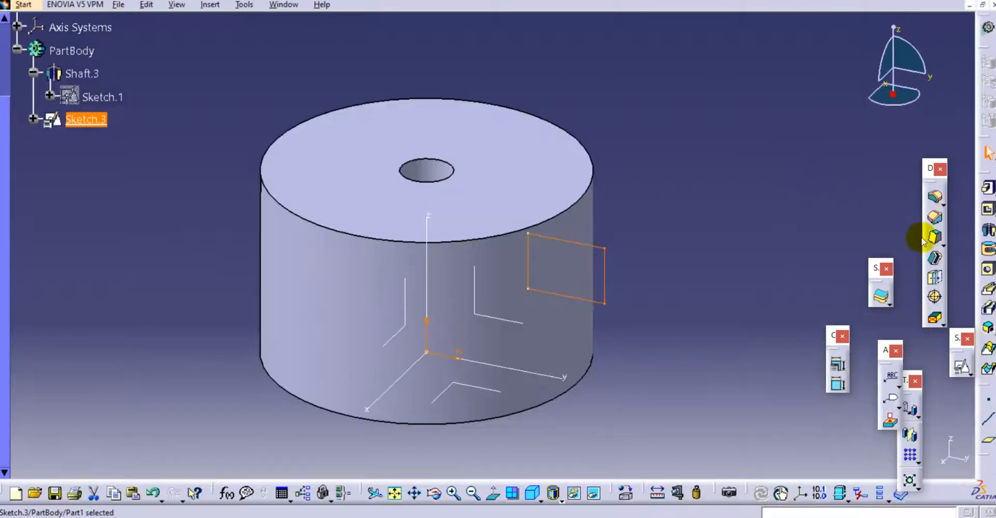
Cut a 360deg Groove from the rectangle sketch about the absolute Z axis and inspect the grooved cylinder
{"action": "left_click", "coordinate": [984, 253]}
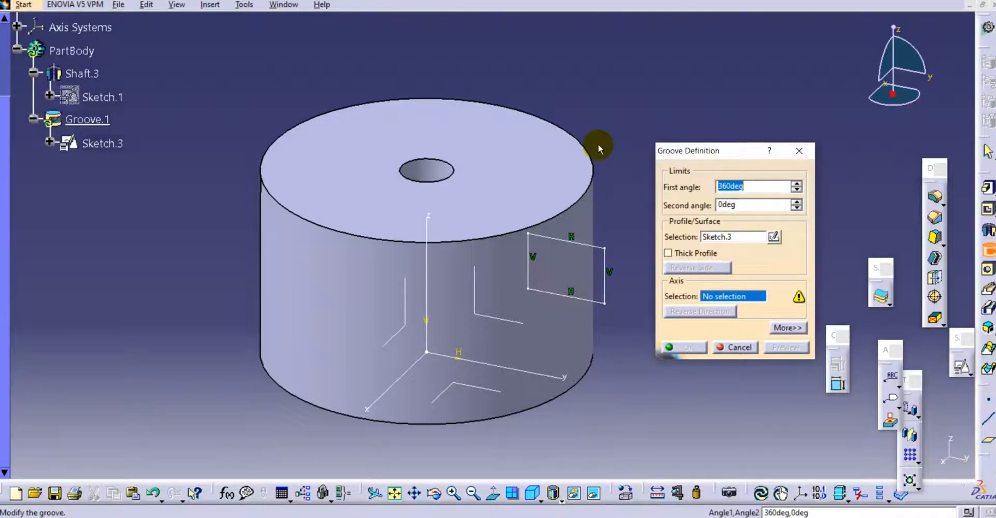
{"action": "middle_click_drag", "start_coordinate": [639, 250], "coordinate": [609, 235]}
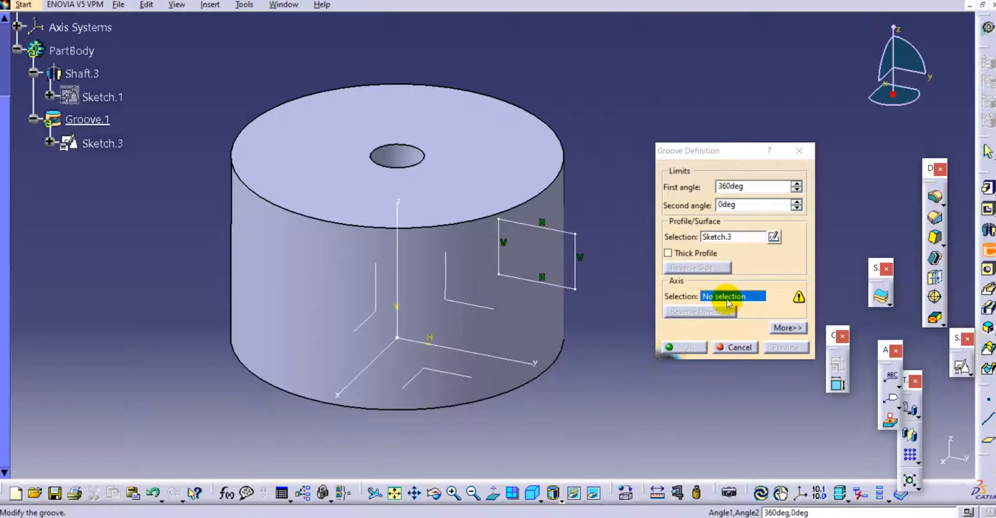
{"action": "left_click", "coordinate": [417, 263]}
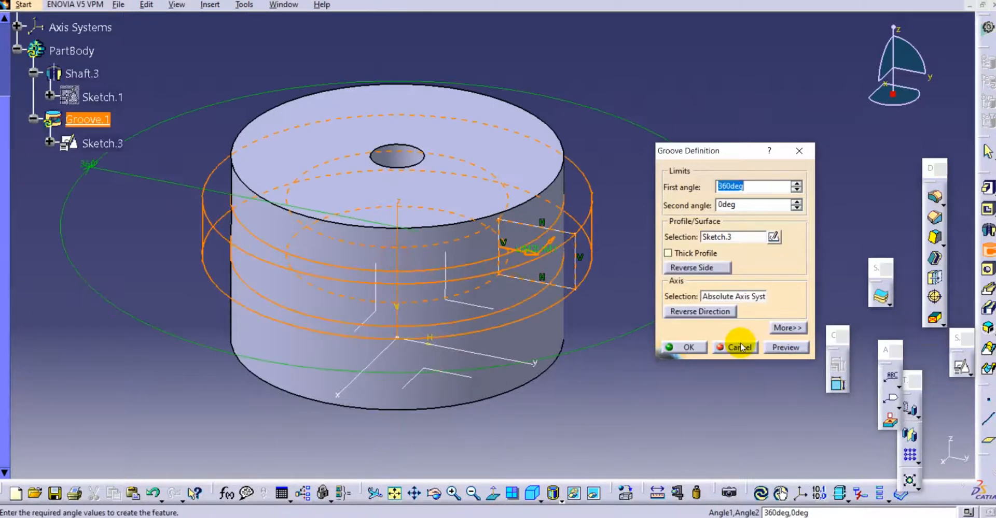
{"action": "left_click", "coordinate": [690, 347]}
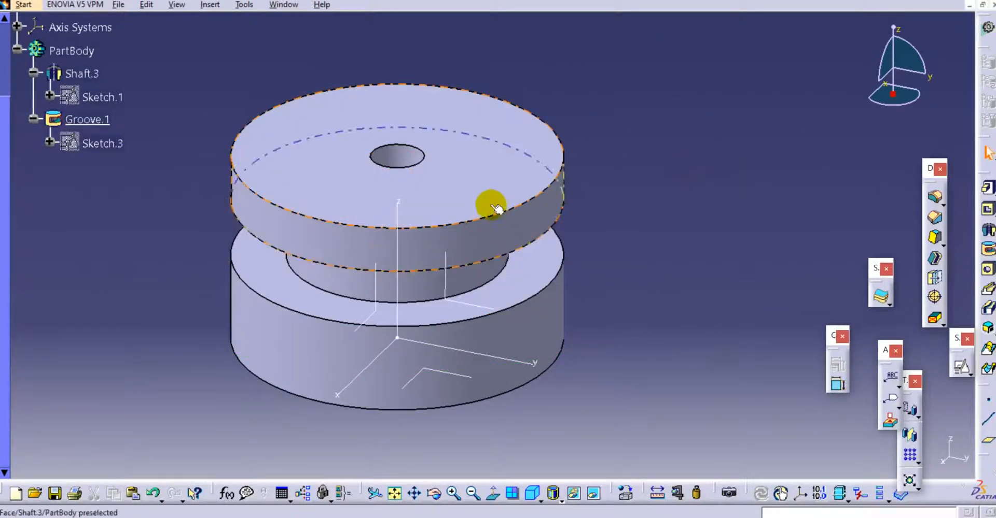
{"action": "middle_click_drag", "start_coordinate": [488, 205], "coordinate": [545, 333]}
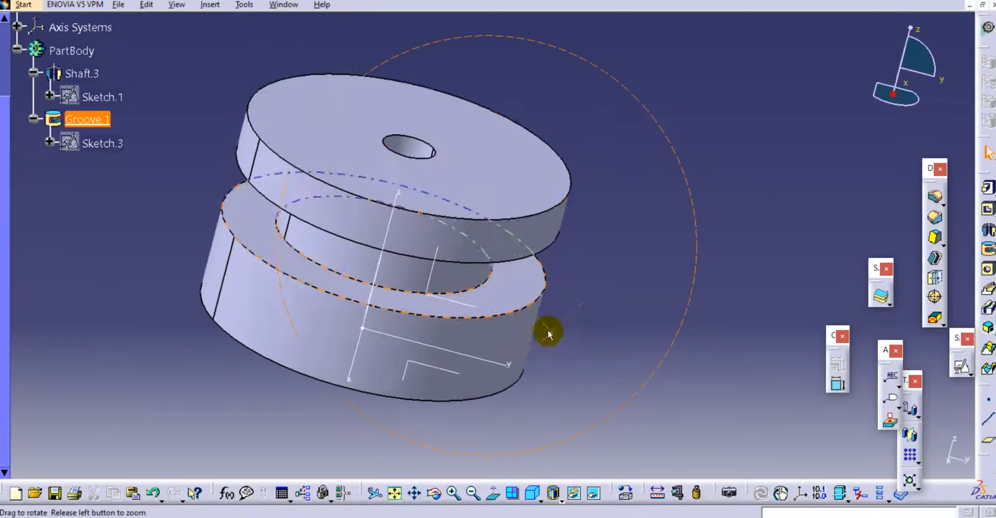
{"action": "mouse_move", "coordinate": [305, 94]}
{"action": "middle_mouse_down"}
{"action": "mouse_move", "coordinate": [269, 116]}
{"action": "mouse_move", "coordinate": [289, 144]}
{"action": "mouse_move", "coordinate": [344, 110]}
{"action": "mouse_move", "coordinate": [396, 120]}
{"action": "mouse_move", "coordinate": [365, 139]}
{"action": "mouse_move", "coordinate": [276, 85]}
{"action": "middle_mouse_up"}
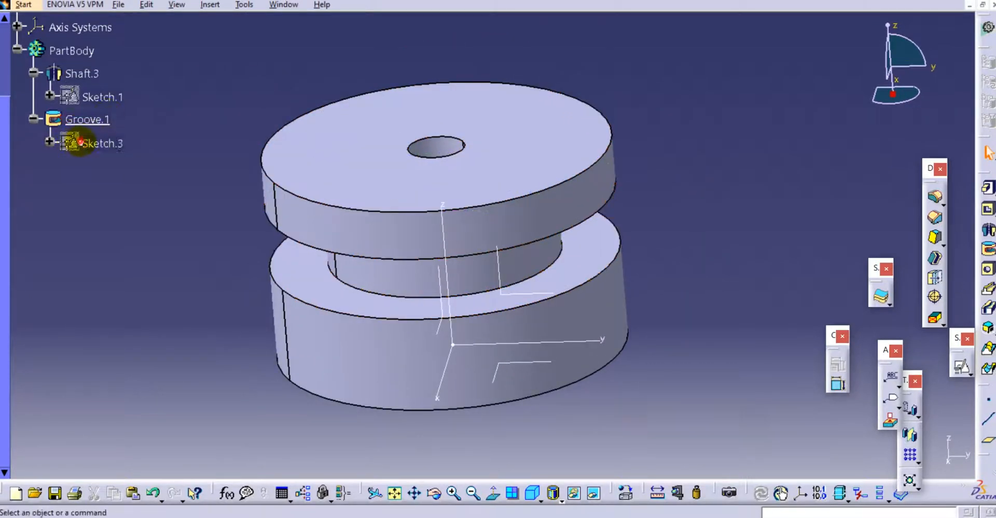
Reopen the groove sketch and replace its rectangle with a circle centred at about H 84.5 mm, V 64.3 mm near the cylinder's outer edge
{"action": "double_click", "coordinate": [94, 143]}
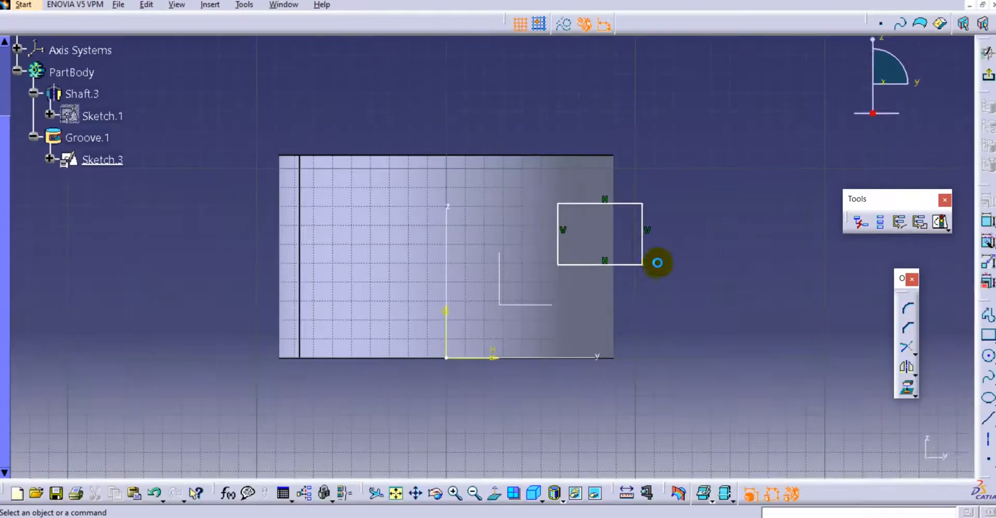
{"action": "mouse_move", "coordinate": [669, 175]}
{"action": "left_mouse_down"}
{"action": "mouse_move", "coordinate": [607, 272]}
{"action": "mouse_move", "coordinate": [549, 287]}
{"action": "left_mouse_up"}
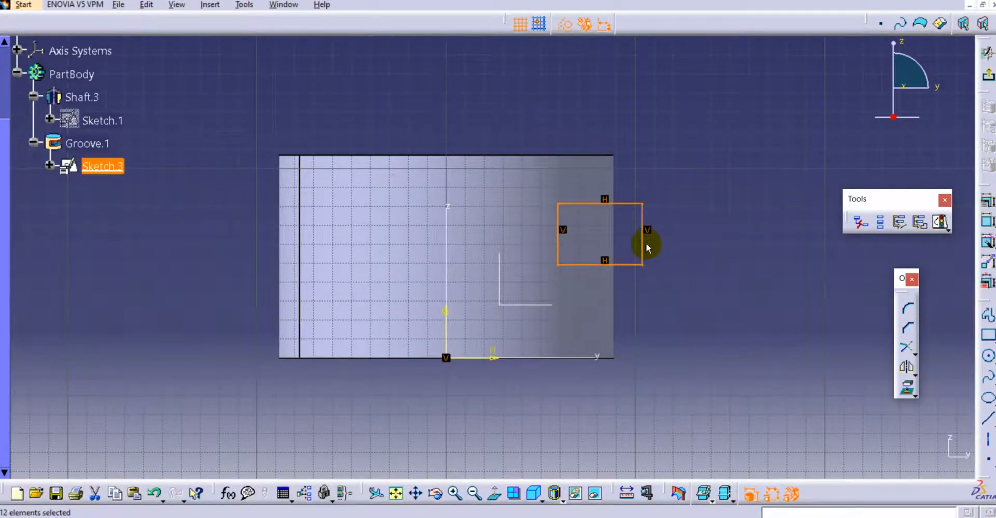
{"action": "key", "text": "Delete"}
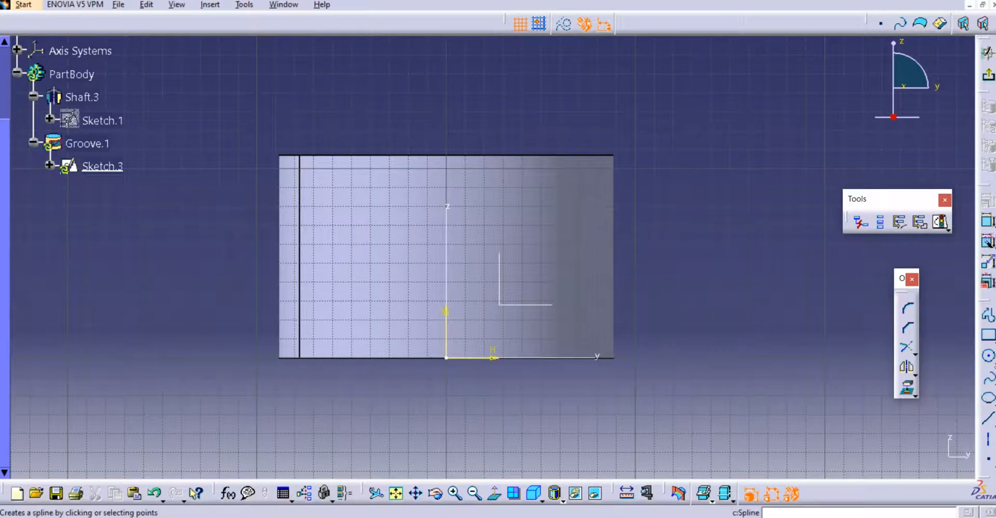
{"action": "left_click", "coordinate": [988, 356]}
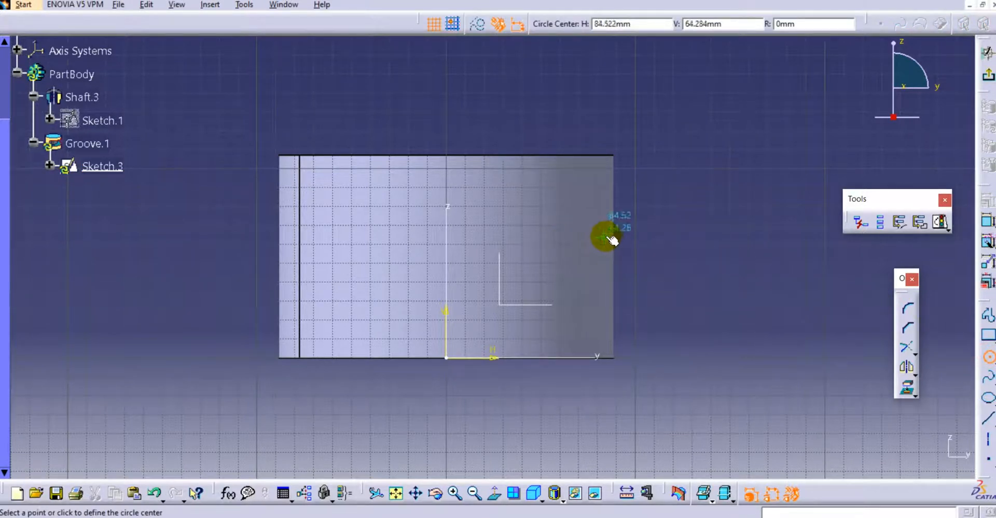
{"action": "left_click", "coordinate": [607, 237]}
{"action": "left_click", "coordinate": [614, 281]}
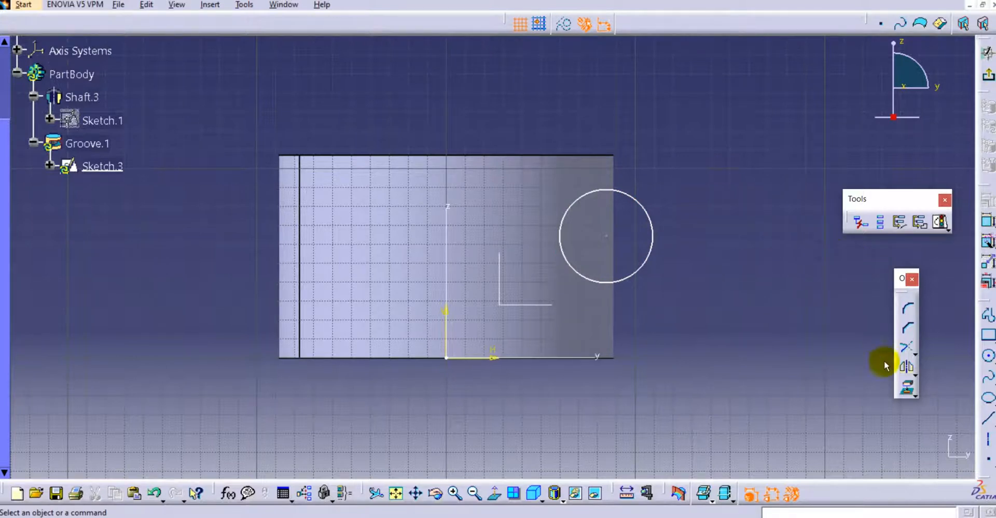
Project the cylinder's outer face into the groove sketch with Project 3D Elements
{"action": "left_click", "coordinate": [906, 387]}
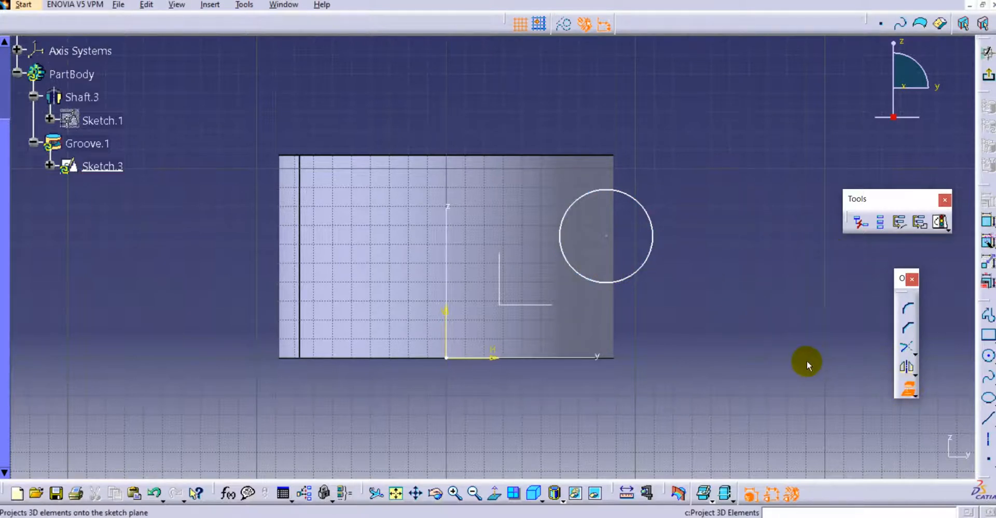
{"action": "left_click", "coordinate": [913, 394]}
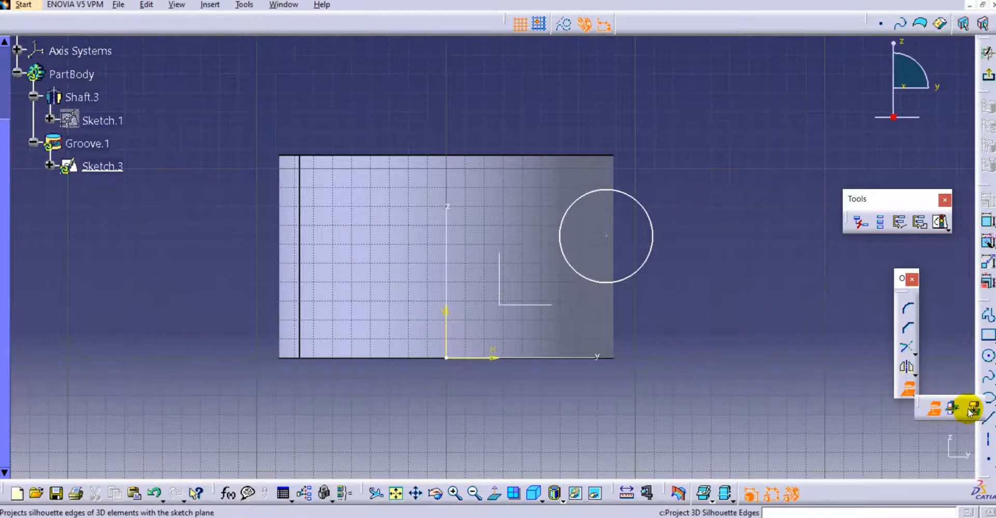
{"action": "left_click", "coordinate": [953, 409]}
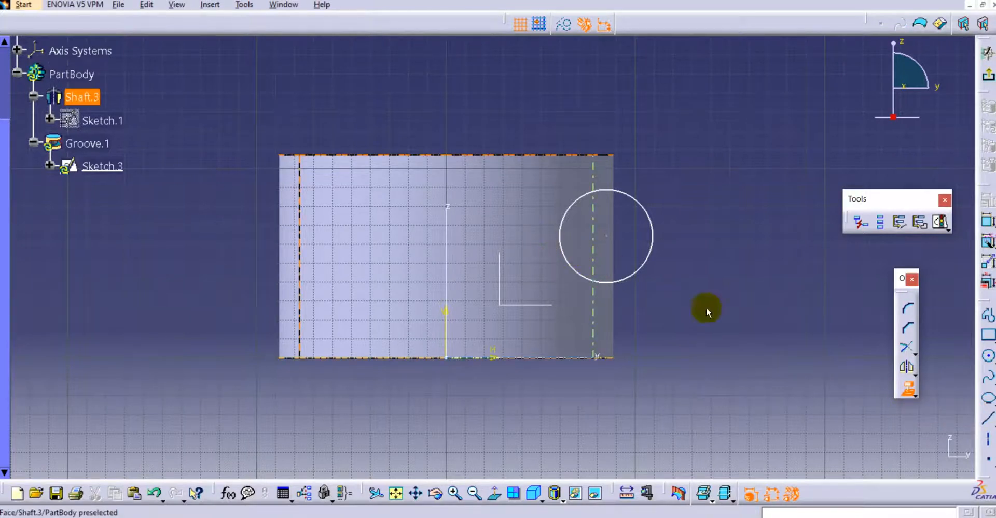
{"action": "left_click", "coordinate": [913, 397]}
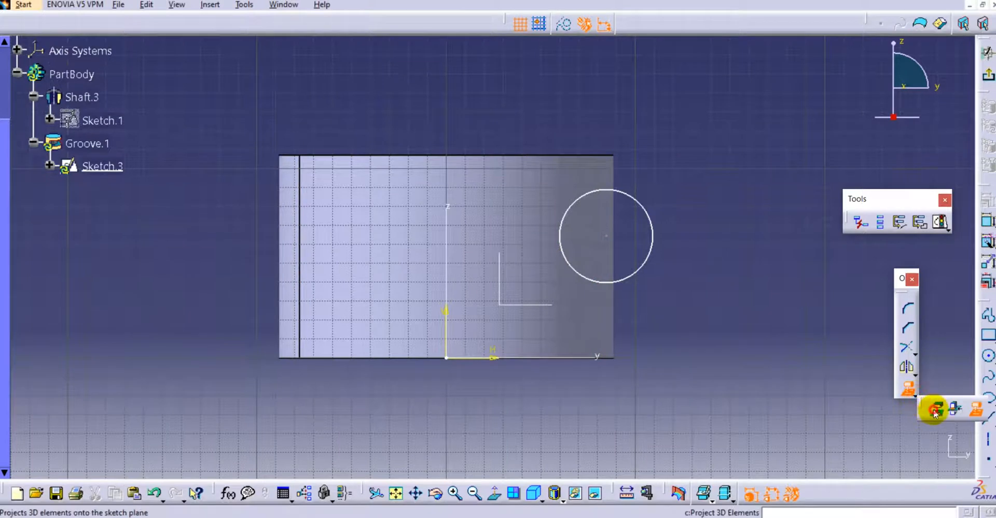
{"action": "left_click", "coordinate": [934, 411]}
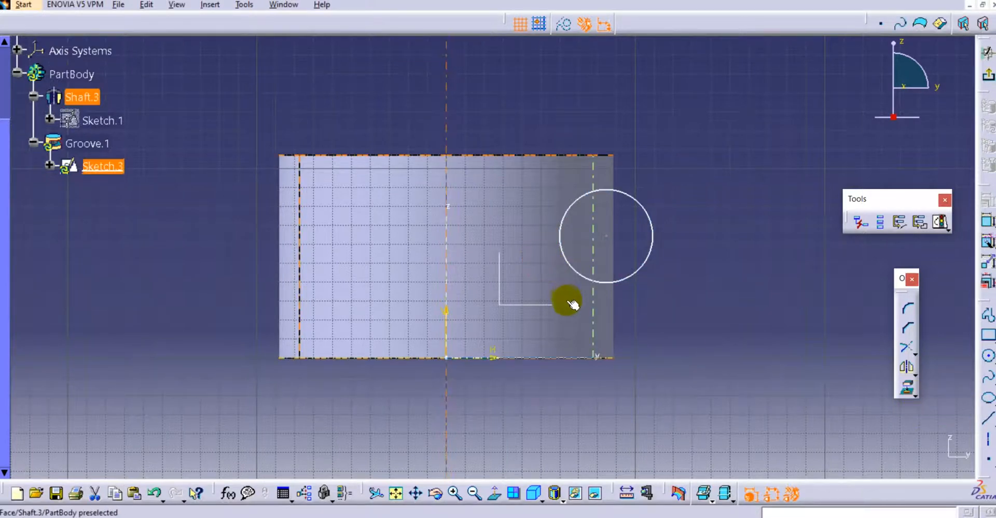
{"action": "left_click", "coordinate": [585, 332]}
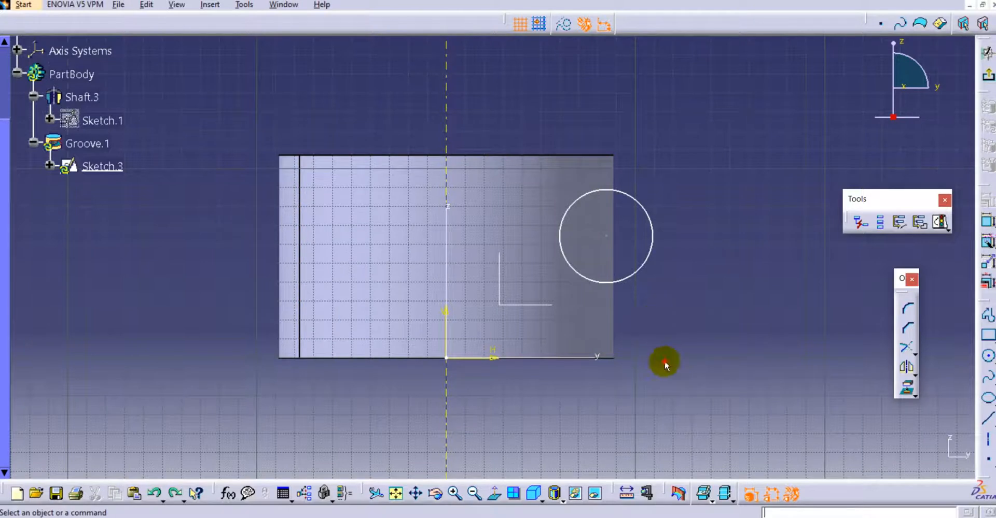
Project the cylinder's outer silhouette edges into the groove sketch with Project 3D Silhouette Edges
{"action": "left_click", "coordinate": [905, 388]}
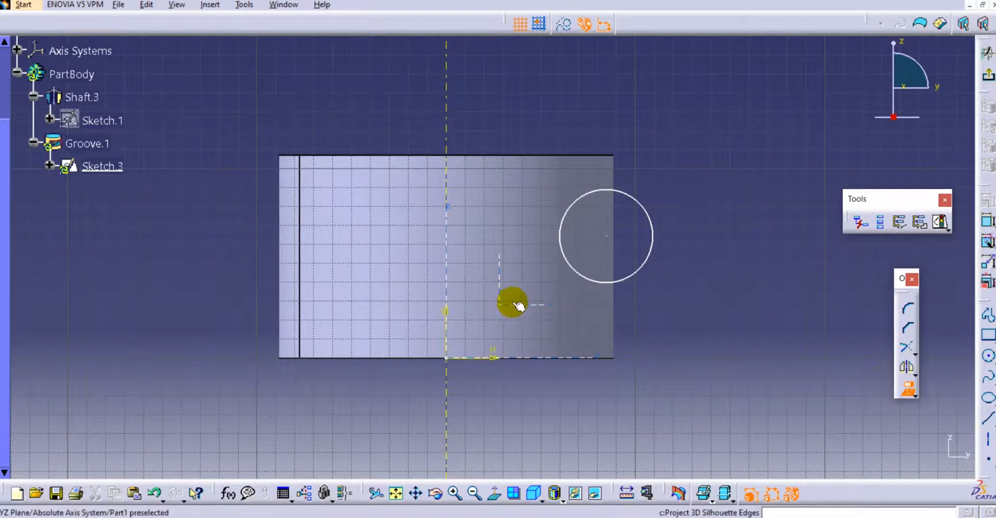
{"action": "left_click", "coordinate": [515, 324]}
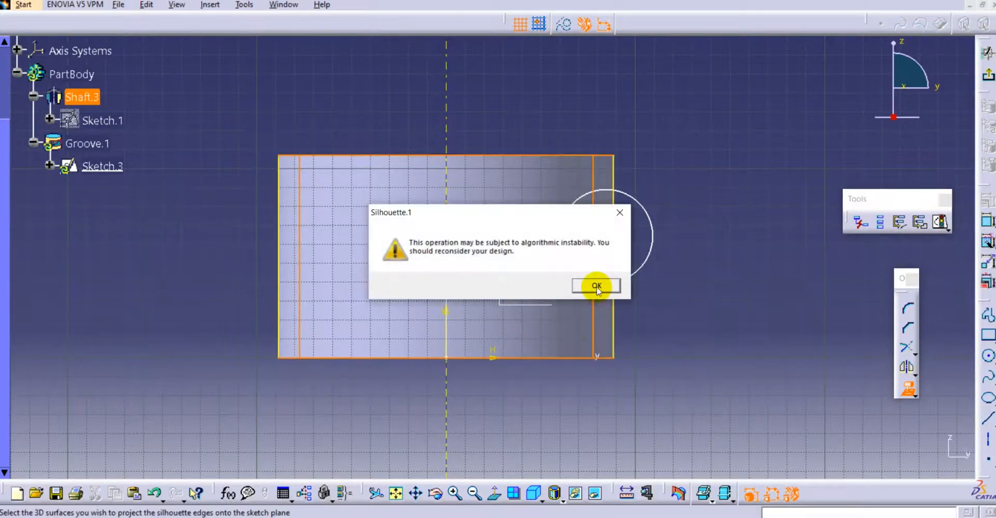
{"action": "left_click", "coordinate": [596, 287]}
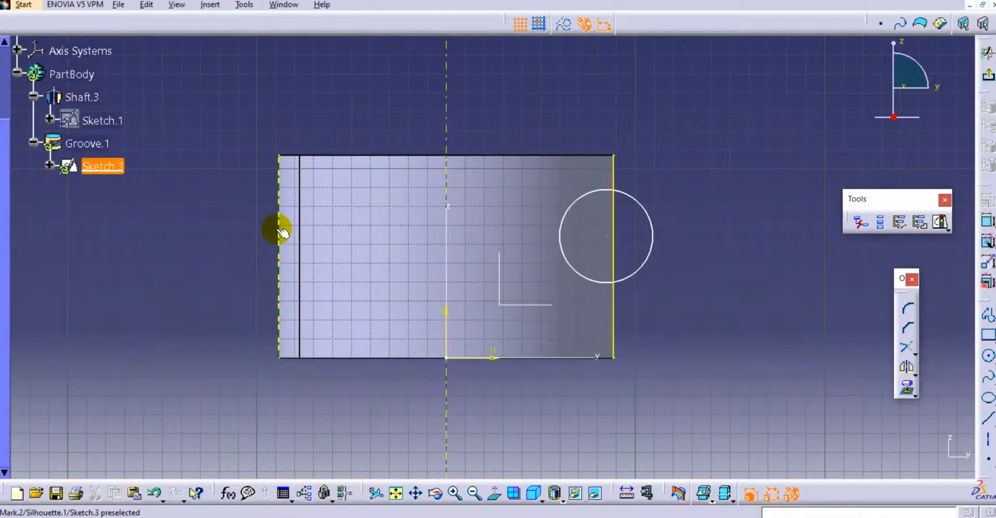
Delete the projected silhouette edge opposite the circle and turn the edge crossing the circle into a construction element
{"action": "left_click", "coordinate": [294, 262]}
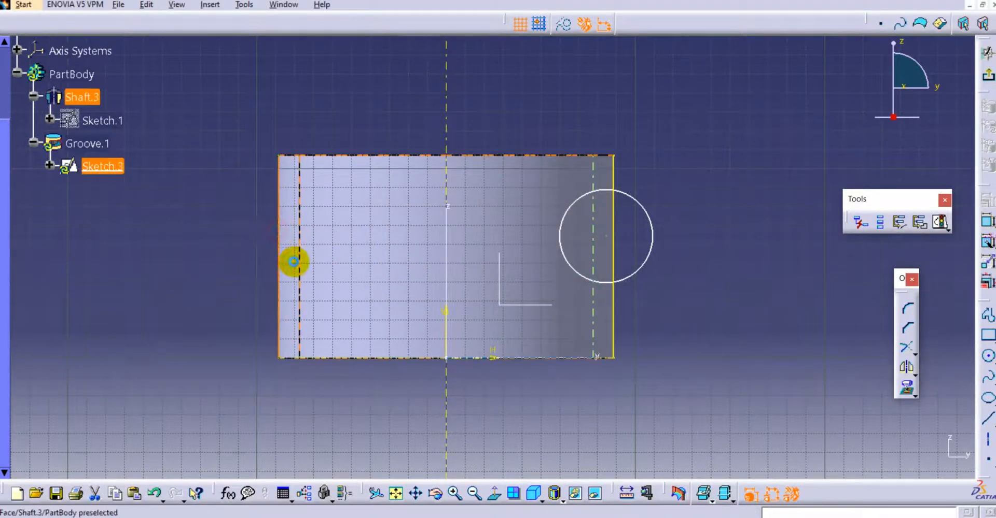
{"action": "left_click", "coordinate": [615, 306]}
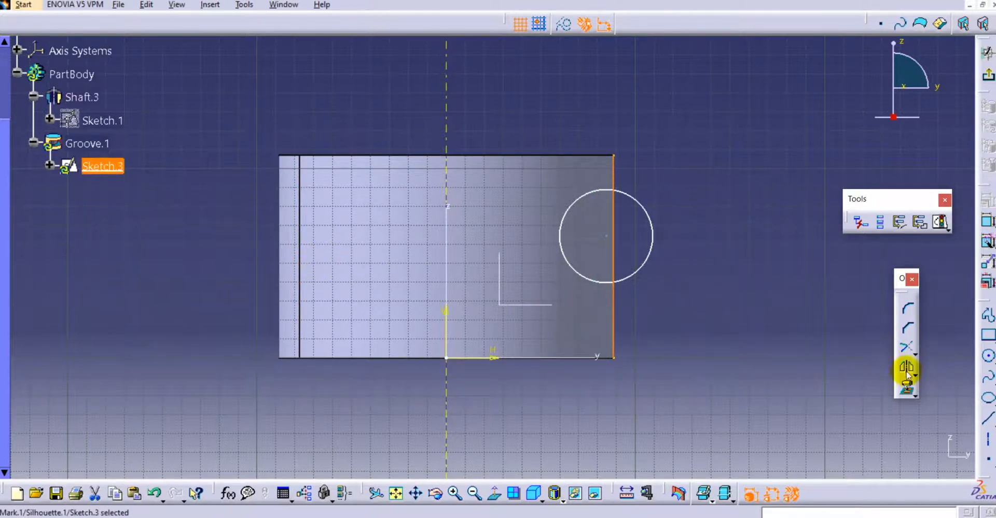
{"action": "left_click", "coordinate": [670, 154]}
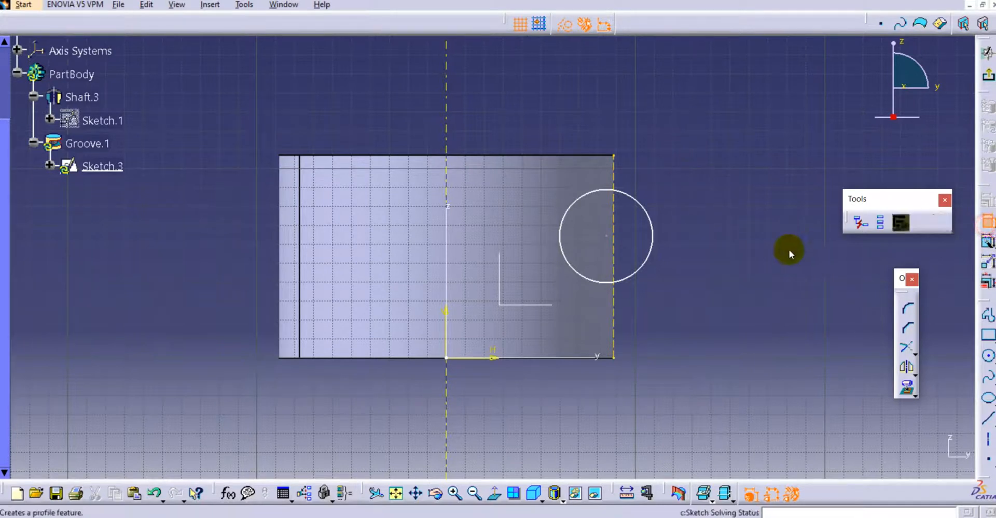
Constrain the circle's centre to be coincident with the projected construction edge
{"action": "left_click", "coordinate": [652, 242]}
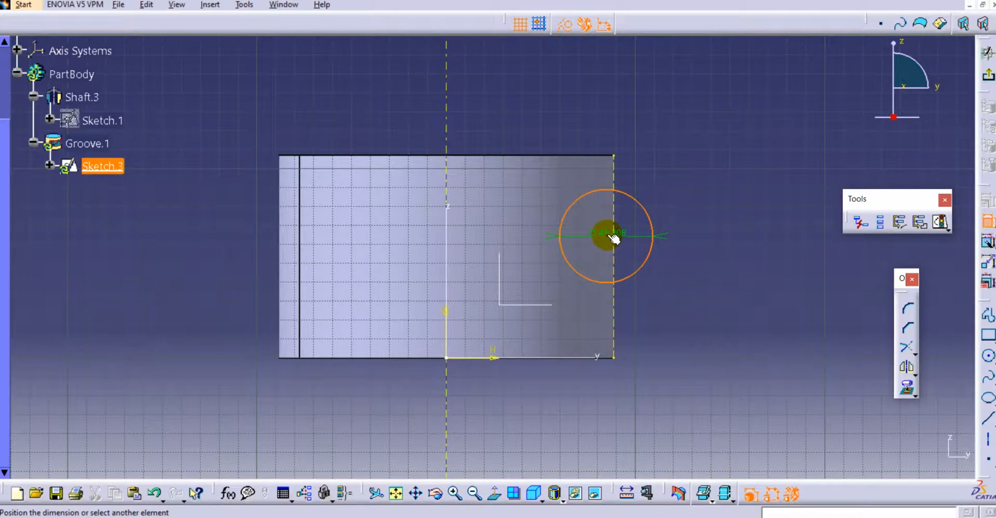
{"action": "key", "text": "Escape"}
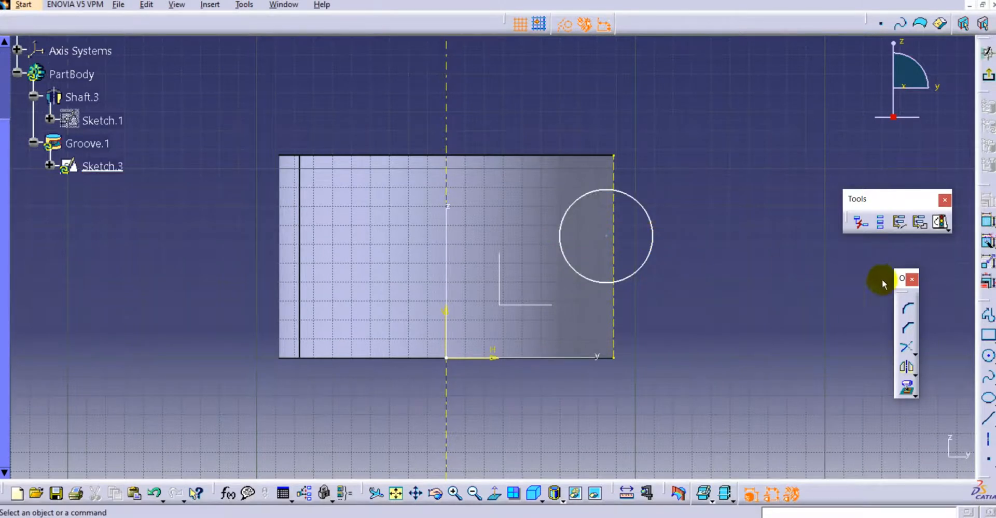
{"action": "left_click", "coordinate": [613, 232]}
{"action": "right_click", "coordinate": [696, 153]}
{"action": "left_click", "coordinate": [731, 227]}
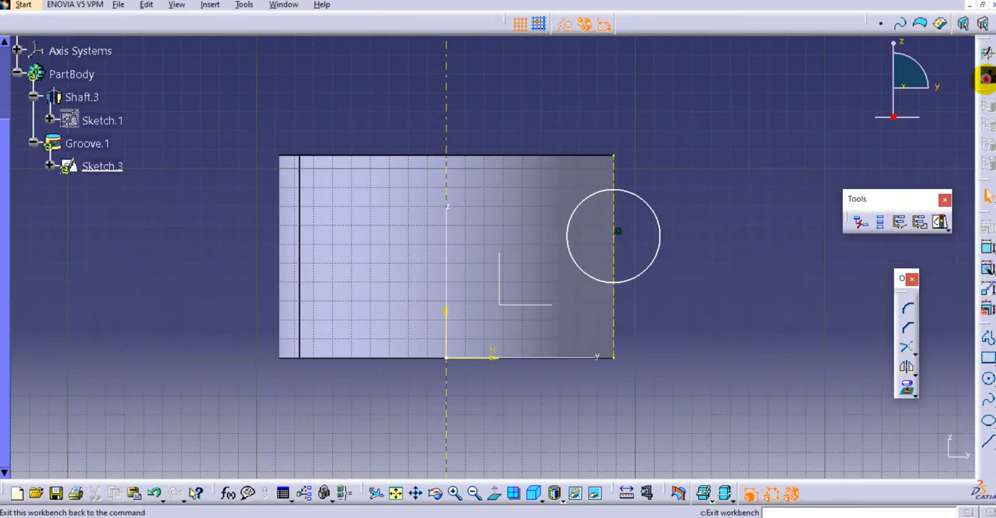
Exit the sketch to update the groove with the circular profile and inspect the part from several angles
{"action": "left_click", "coordinate": [987, 77]}
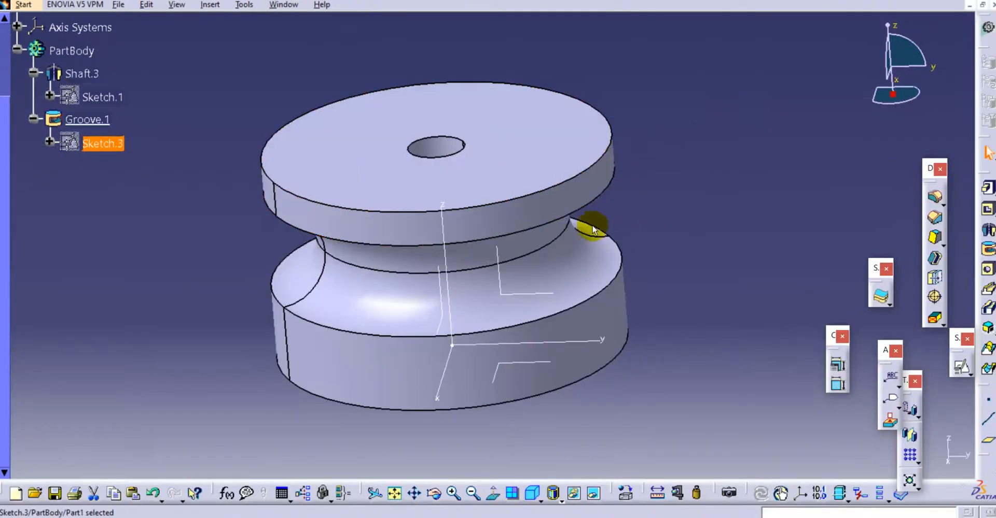
{"action": "mouse_move", "coordinate": [505, 248]}
{"action": "middle_mouse_down"}
{"action": "mouse_move", "coordinate": [508, 158]}
{"action": "mouse_move", "coordinate": [481, 217]}
{"action": "mouse_move", "coordinate": [766, 195]}
{"action": "middle_mouse_up"}
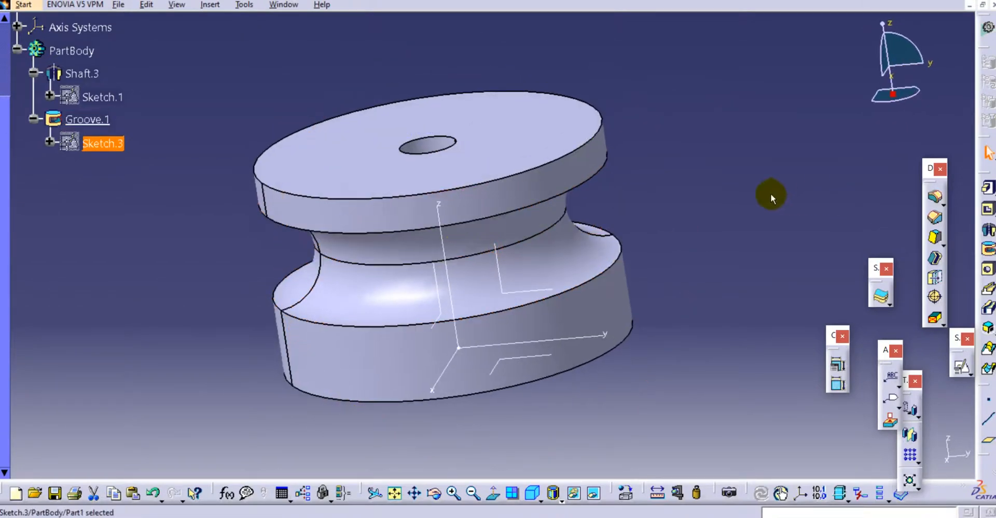
{"action": "middle_click_drag", "start_coordinate": [374, 227], "coordinate": [410, 163]}
{"action": "middle_click_drag", "start_coordinate": [528, 223], "coordinate": [583, 256]}
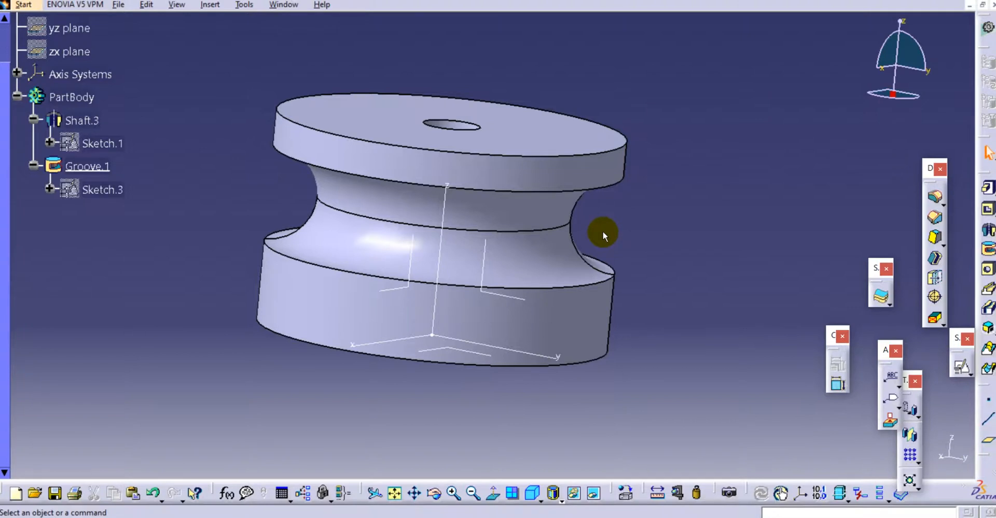
Create a new document of type Drawing
{"action": "left_click", "coordinate": [121, 5]}
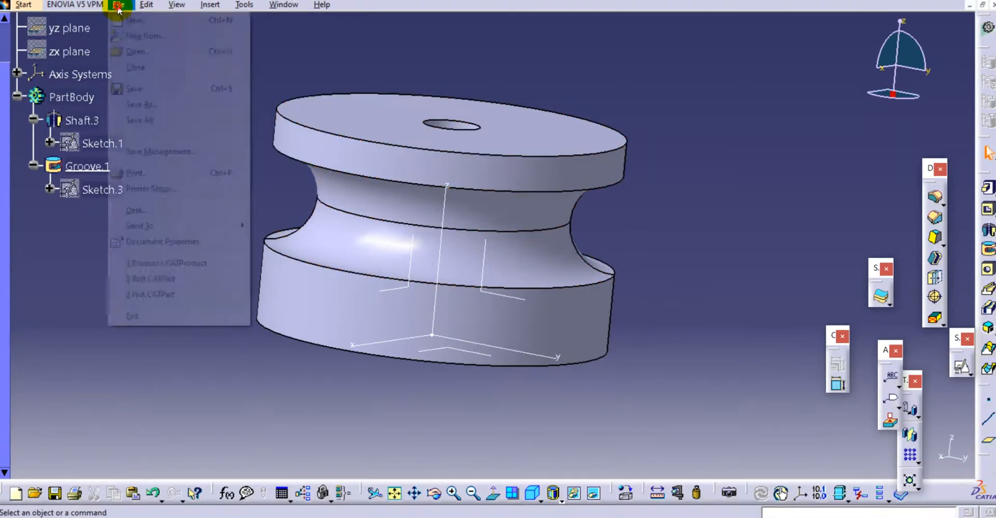
{"action": "left_click", "coordinate": [151, 26]}
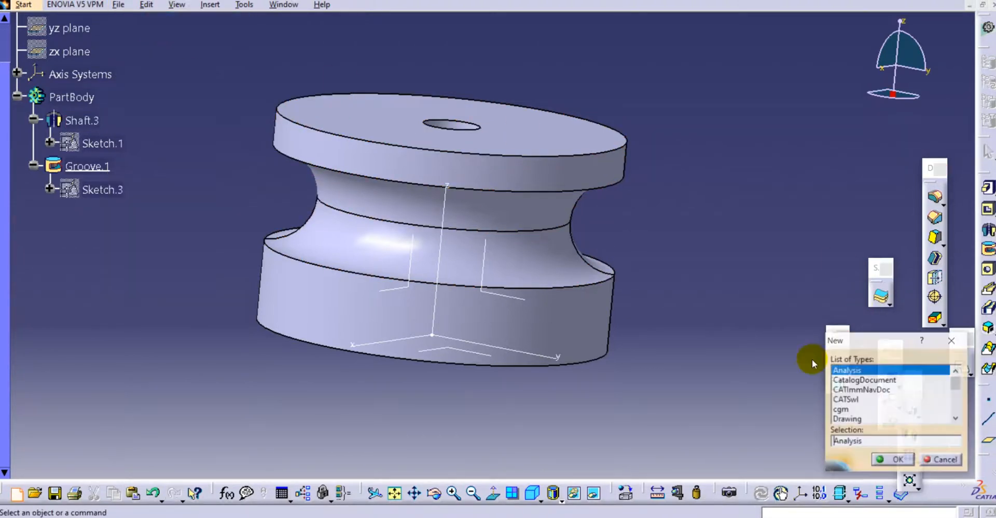
{"action": "left_click", "coordinate": [851, 415]}
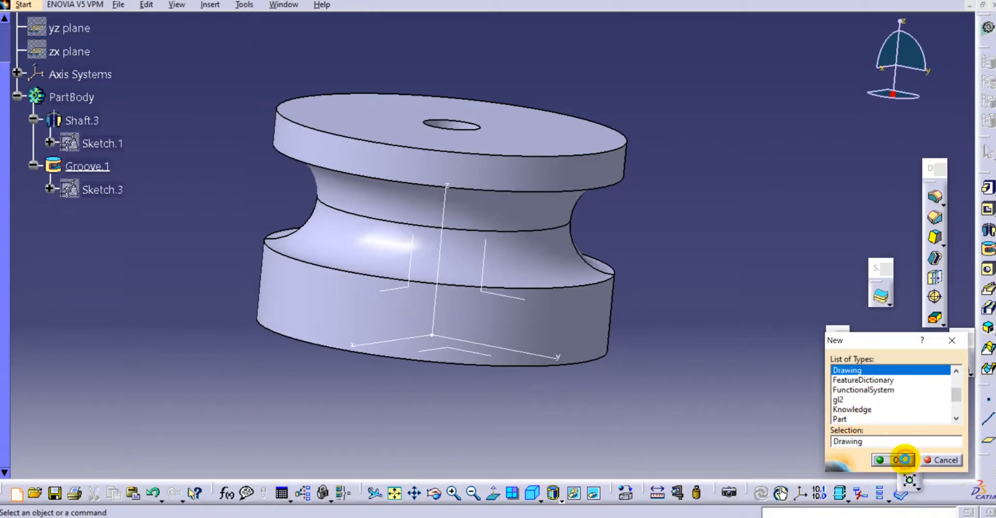
{"action": "left_click", "coordinate": [898, 461]}
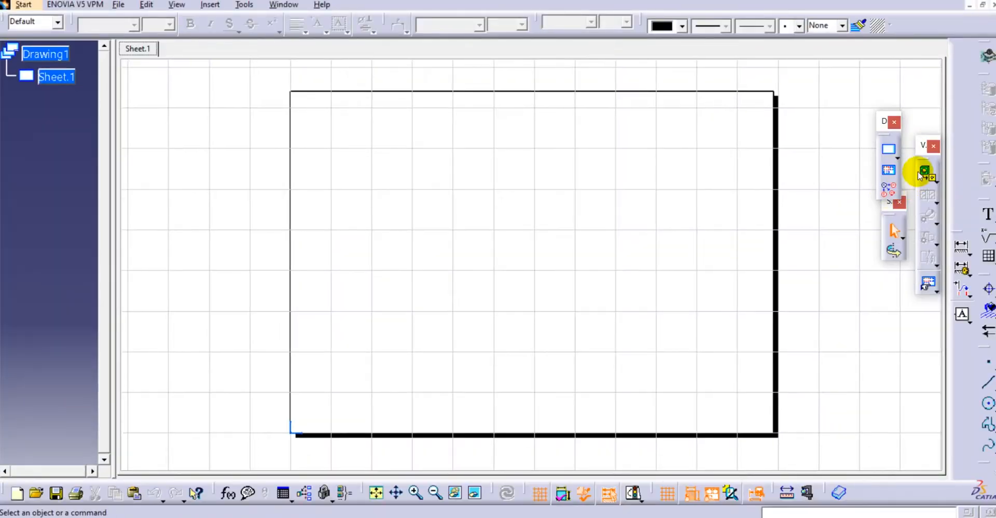
Generate a front view of Part1 on the sheet, using the part's YZ plane as the reference plane
{"action": "left_click", "coordinate": [922, 173]}
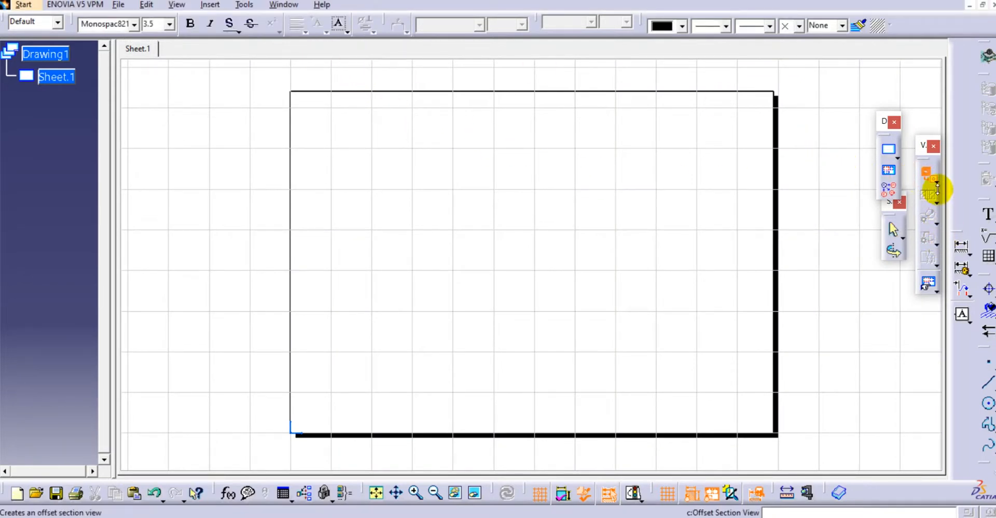
{"action": "left_click", "coordinate": [282, 6]}
{"action": "left_click", "coordinate": [317, 89]}
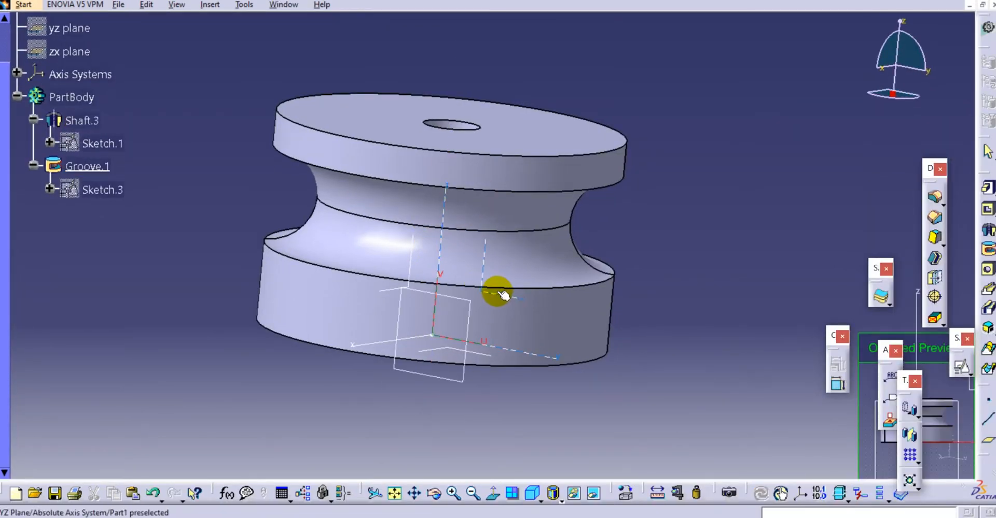
{"action": "left_click", "coordinate": [496, 291]}
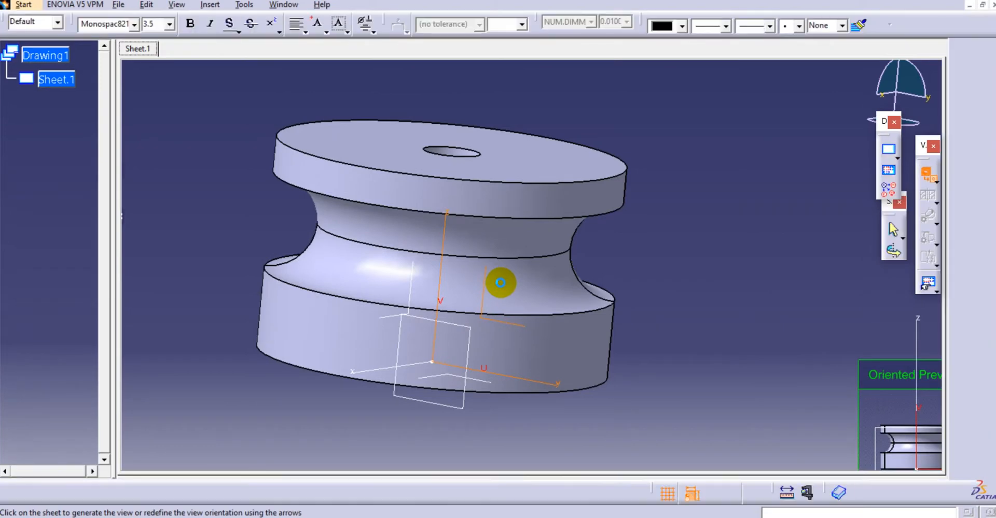
{"action": "left_click", "coordinate": [501, 282]}
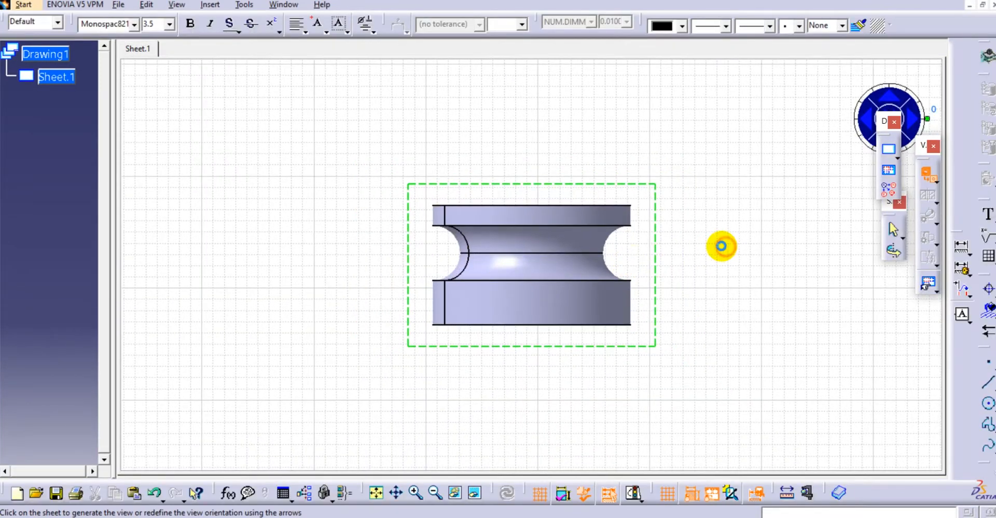
{"action": "left_click", "coordinate": [720, 247]}
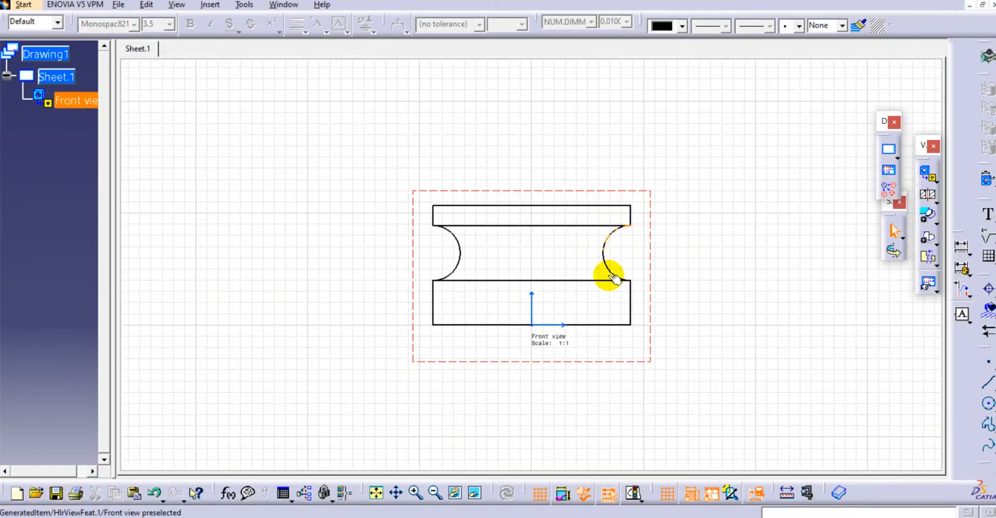
{"action": "left_click", "coordinate": [418, 157]}
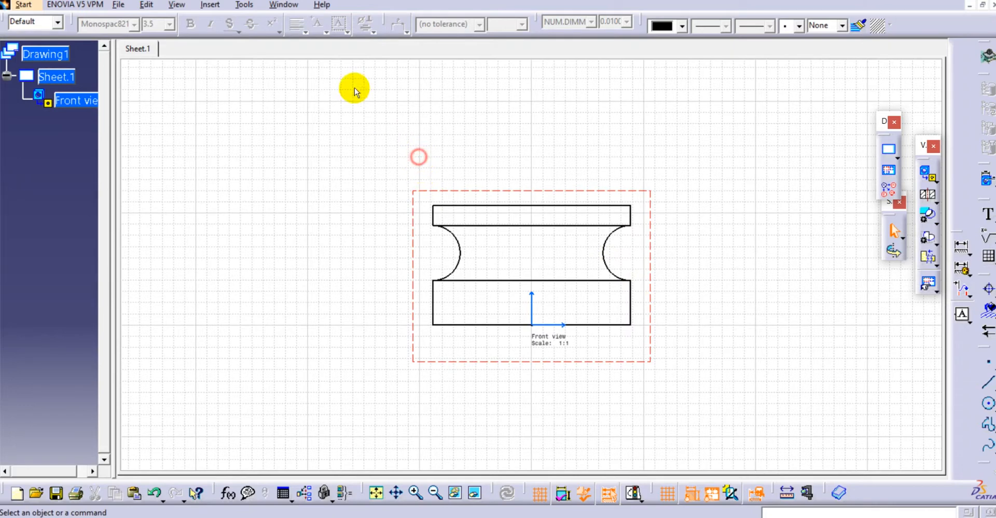
Return to the Part1 model and view the grooved cylinder from above
{"action": "left_click", "coordinate": [281, 5]}
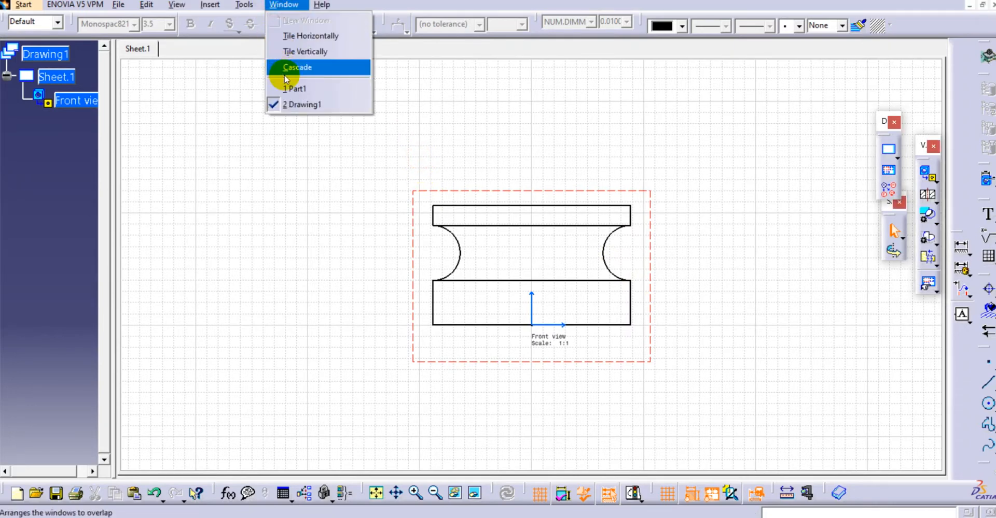
{"action": "left_click", "coordinate": [291, 89]}
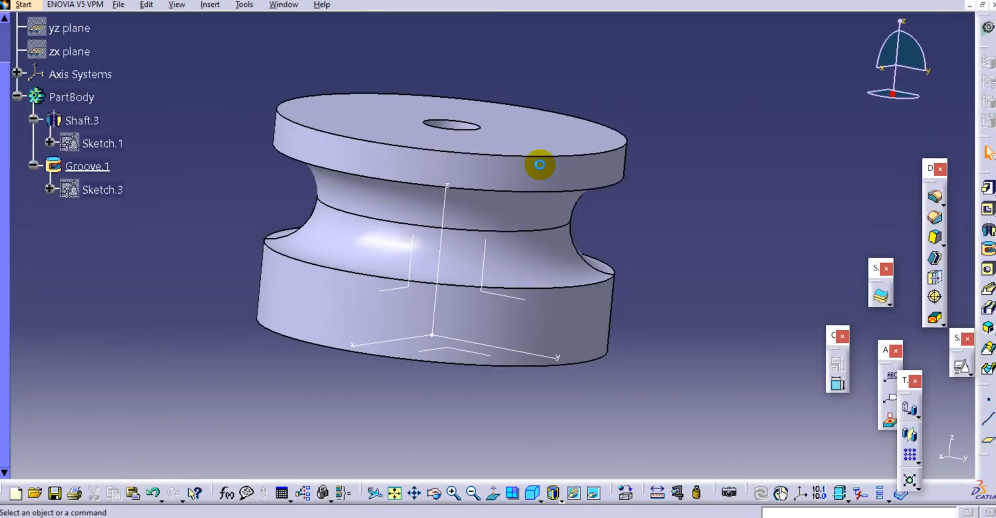
{"action": "middle_click_drag", "start_coordinate": [474, 82], "coordinate": [456, 127]}
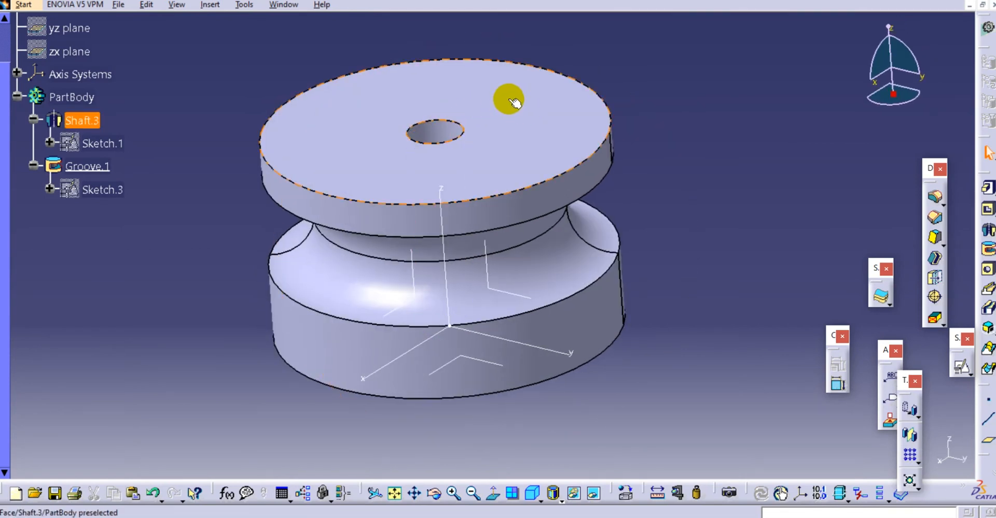